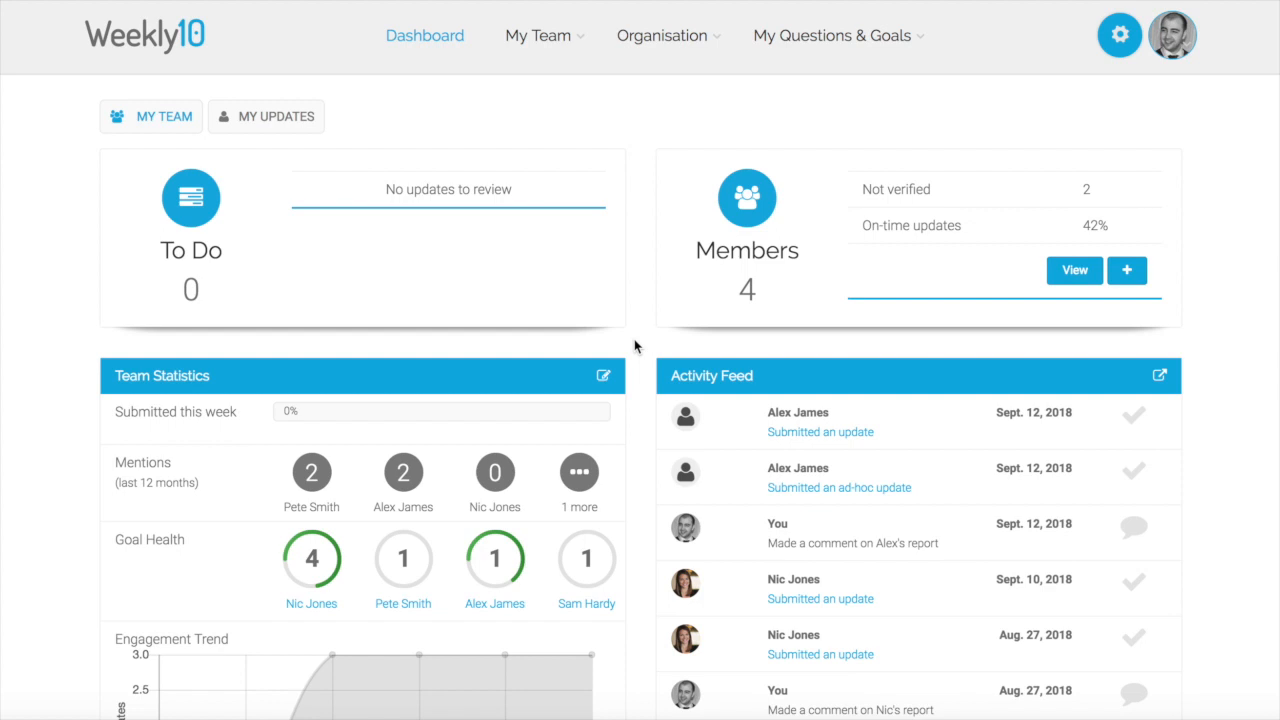
# Open the goals and questions set for my team.
pyautogui.click(581, 40)
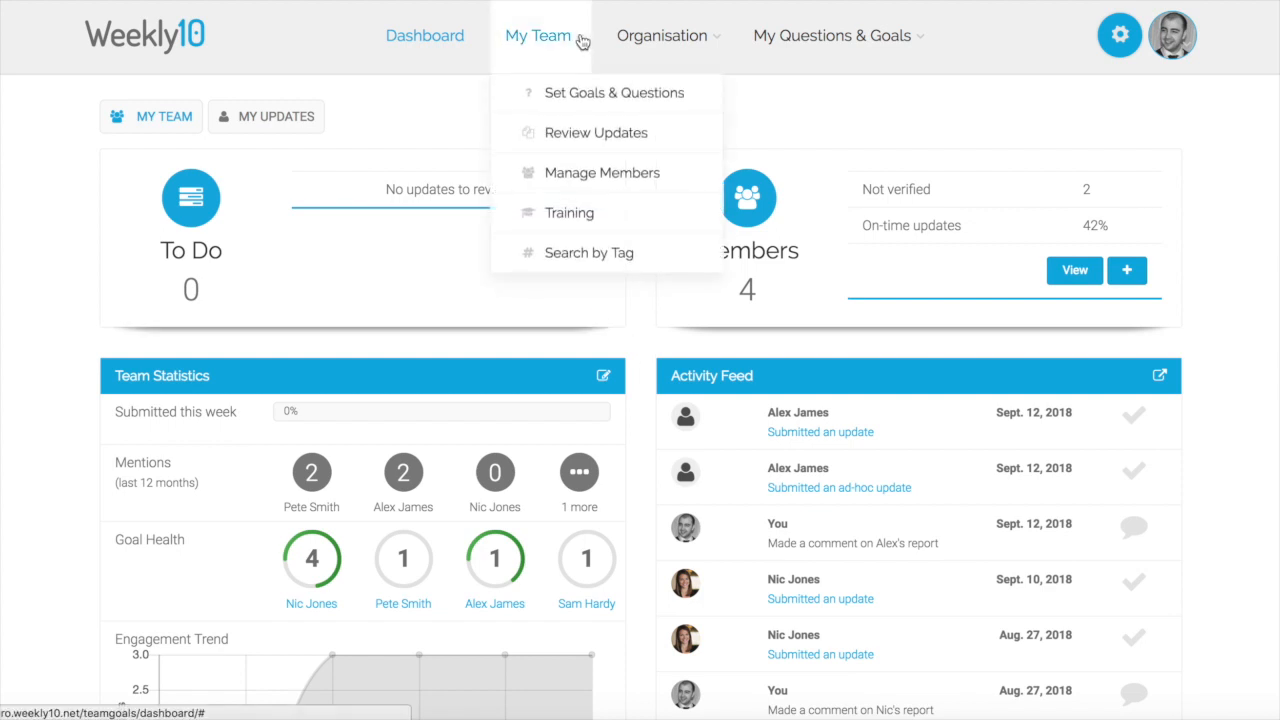
pyautogui.click(571, 100)
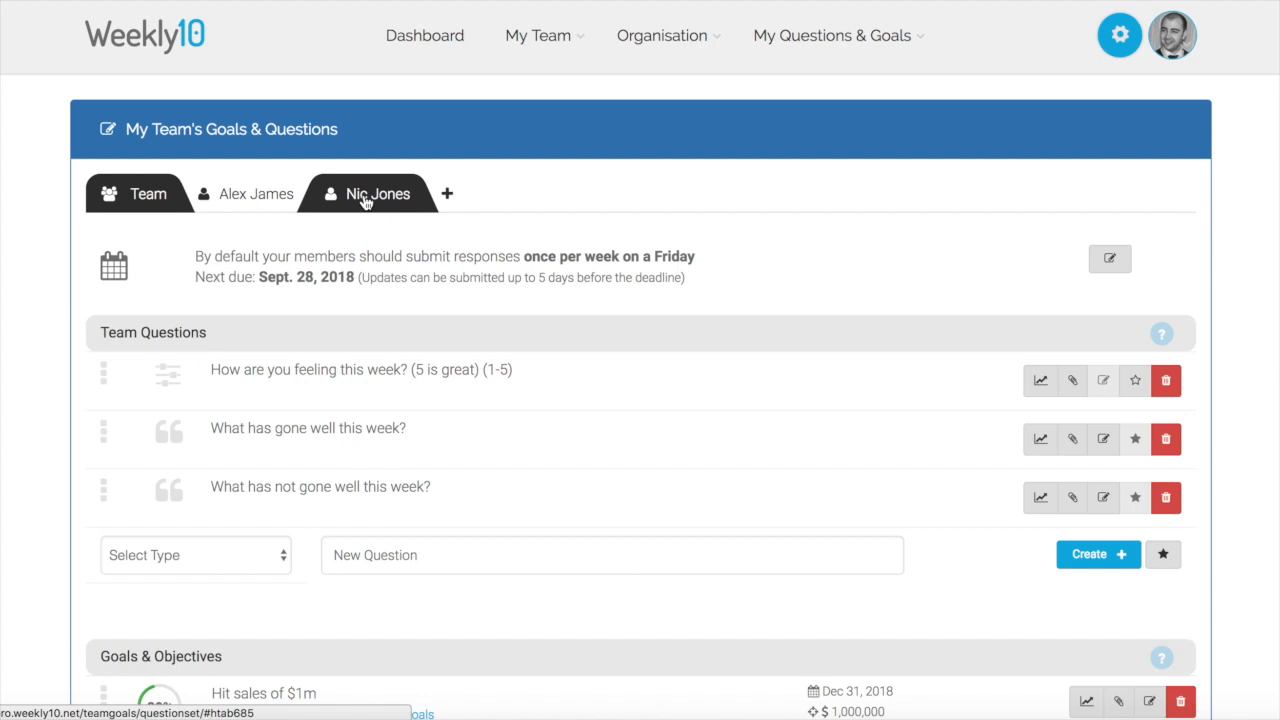
# Check which team members can be chosen for an individual question set, without creating one.
pyautogui.click(451, 203)
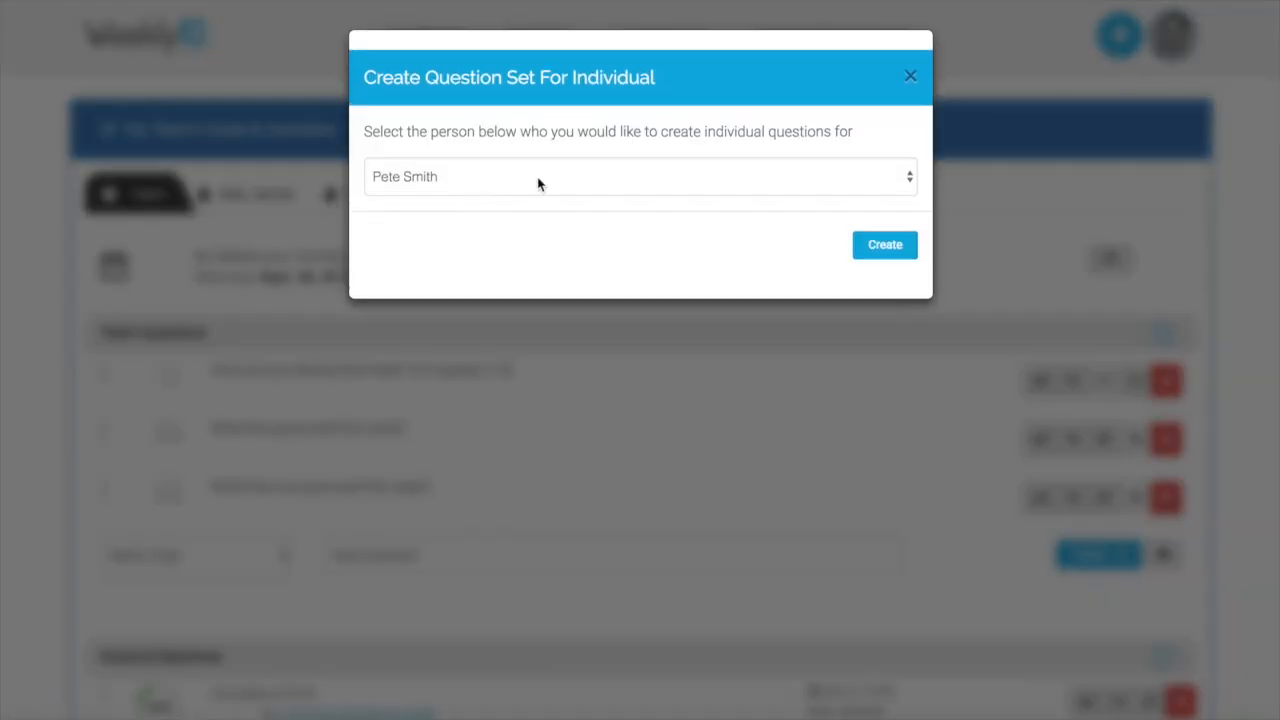
pyautogui.click(572, 178)
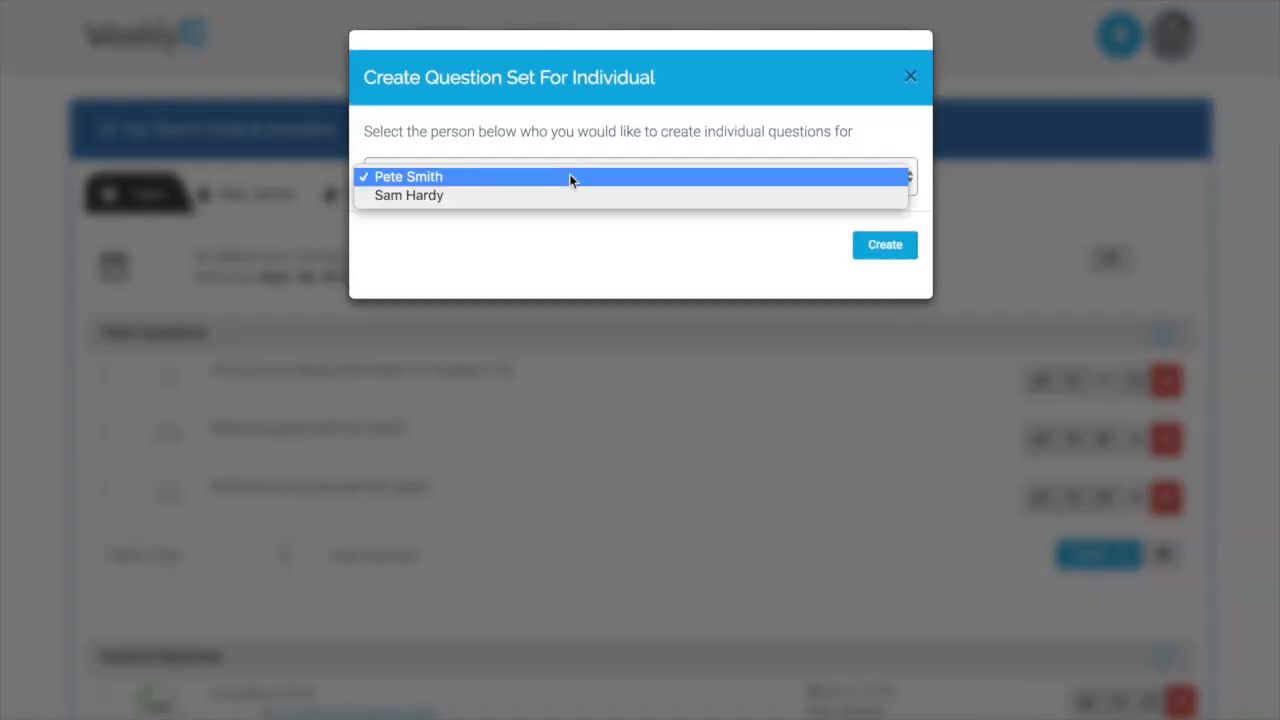
pyautogui.click(914, 77)
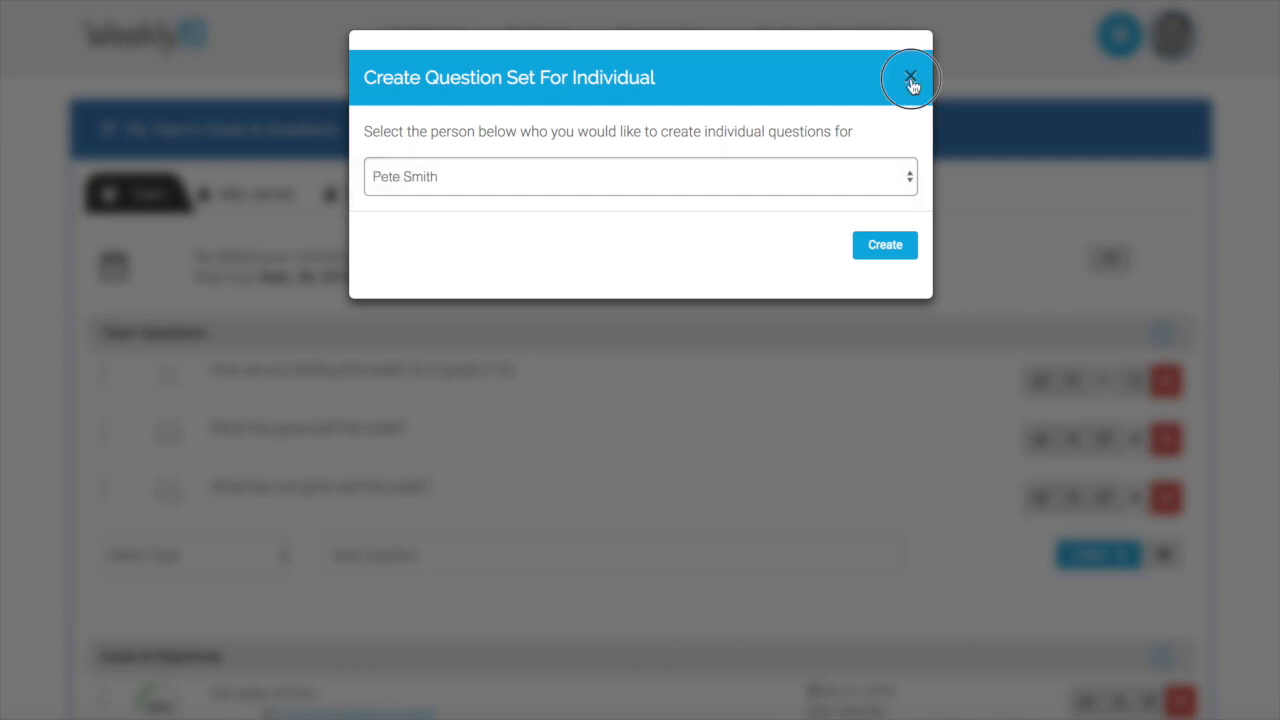
pyautogui.click(913, 78)
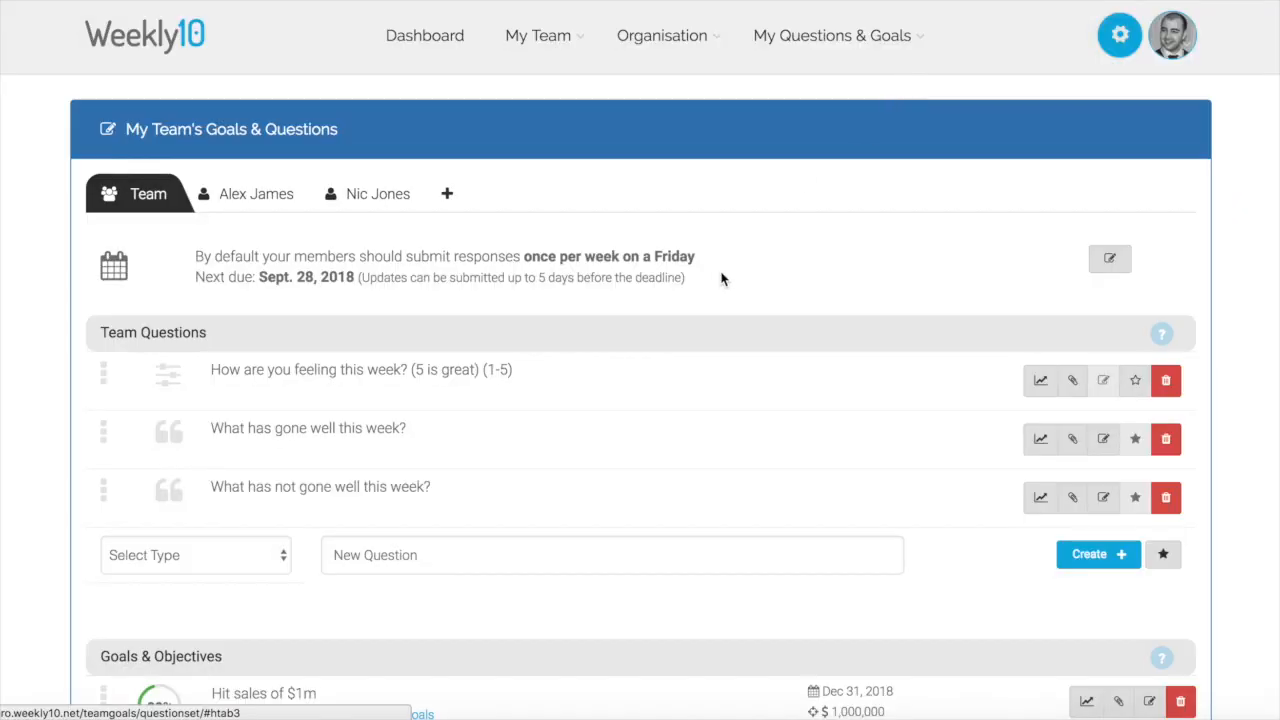
# Review the team's goals and objectives, expanding the individual aligned sub-goals of the first "Hit sales of $1m" goal.
pyautogui.scroll(-3, 722, 279)
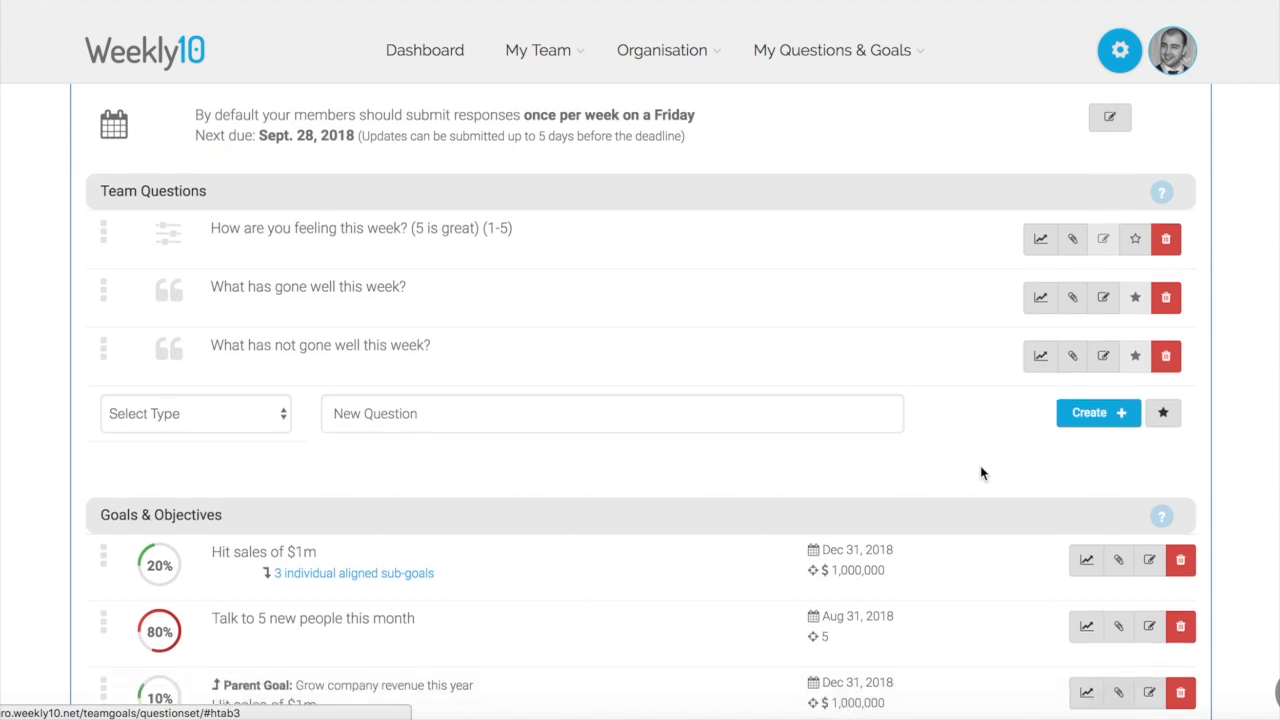
pyautogui.scroll(-5, 980, 472)
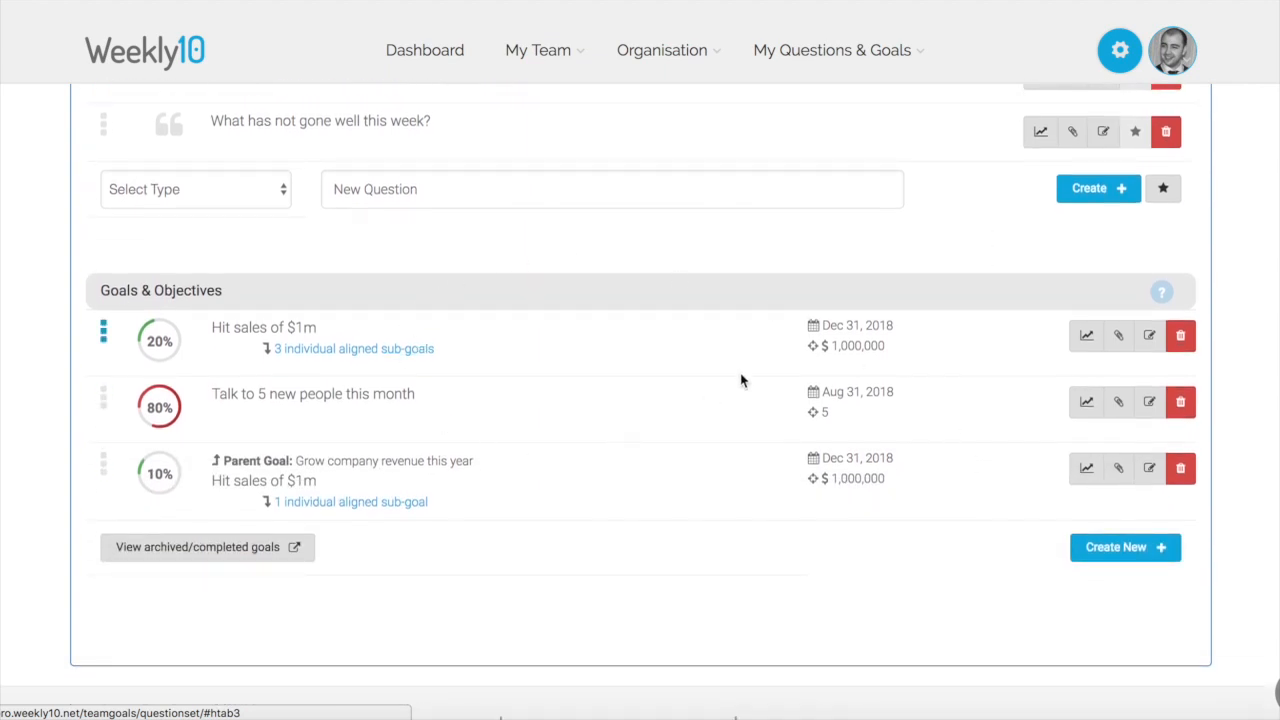
pyautogui.scroll(5, 740, 380)
pyautogui.scroll(-3, 740, 380)
pyautogui.scroll(-2, 741, 380)
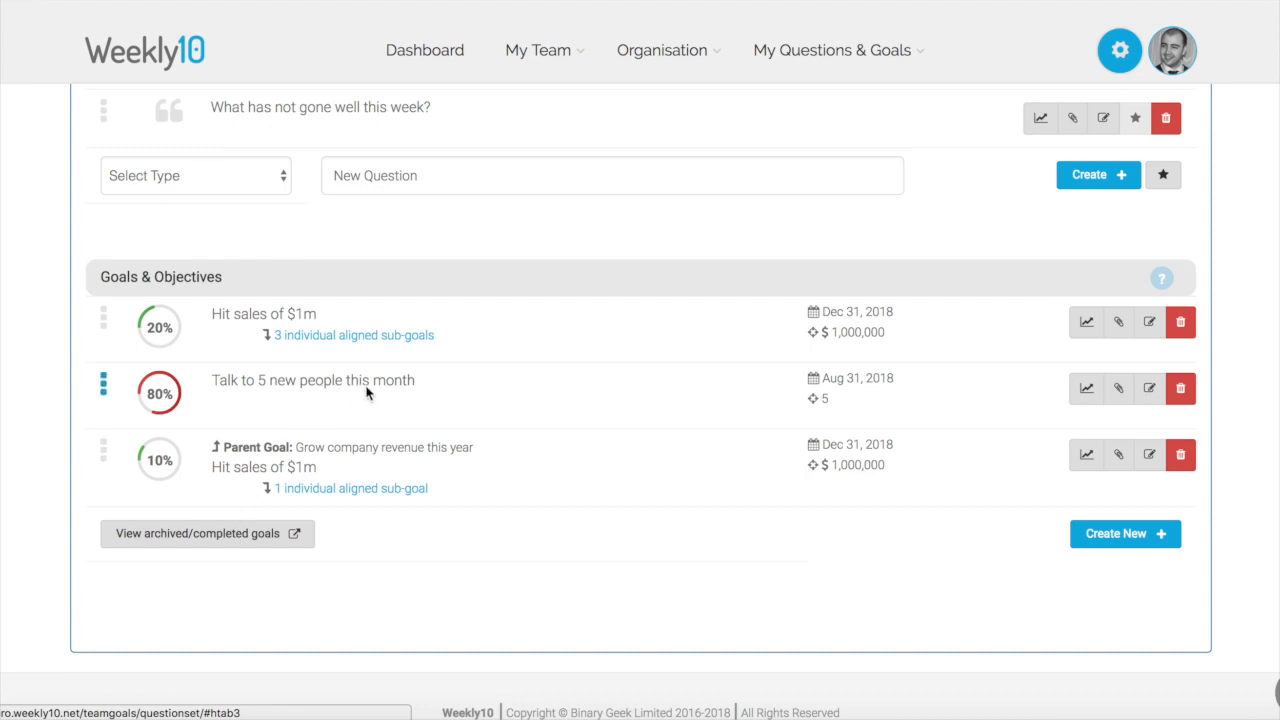
pyautogui.click(410, 340)
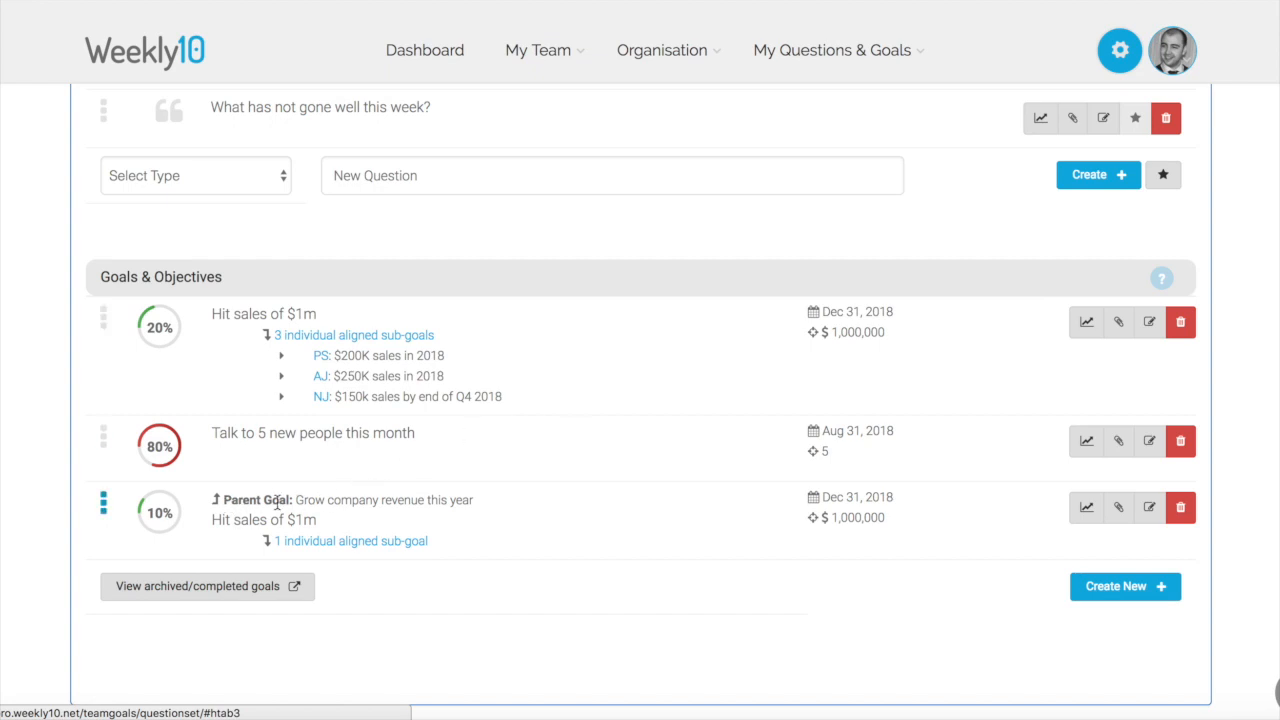
pyautogui.moveTo(299, 501); pyautogui.dragTo(386, 506)
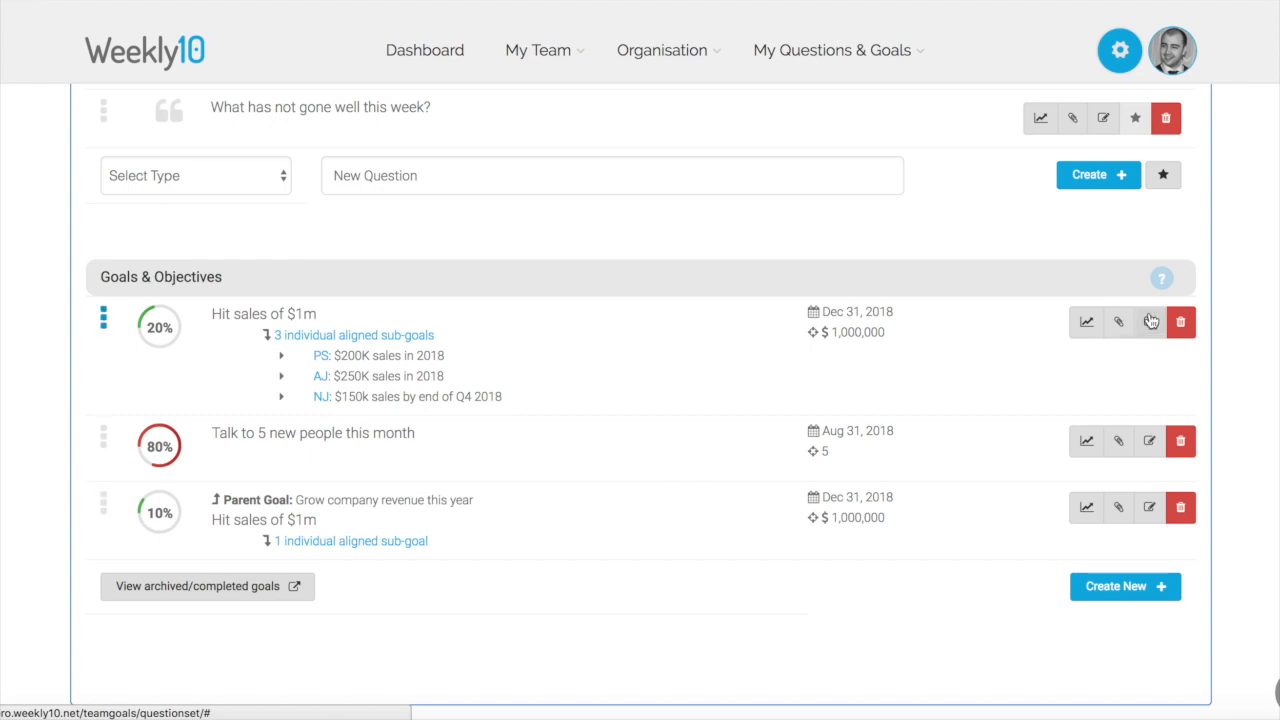
# Examine the history and trend of the "Hit sales of $1m" goal under "Grow company revenue this year", and return to the team goals.
pyautogui.click(1086, 509)
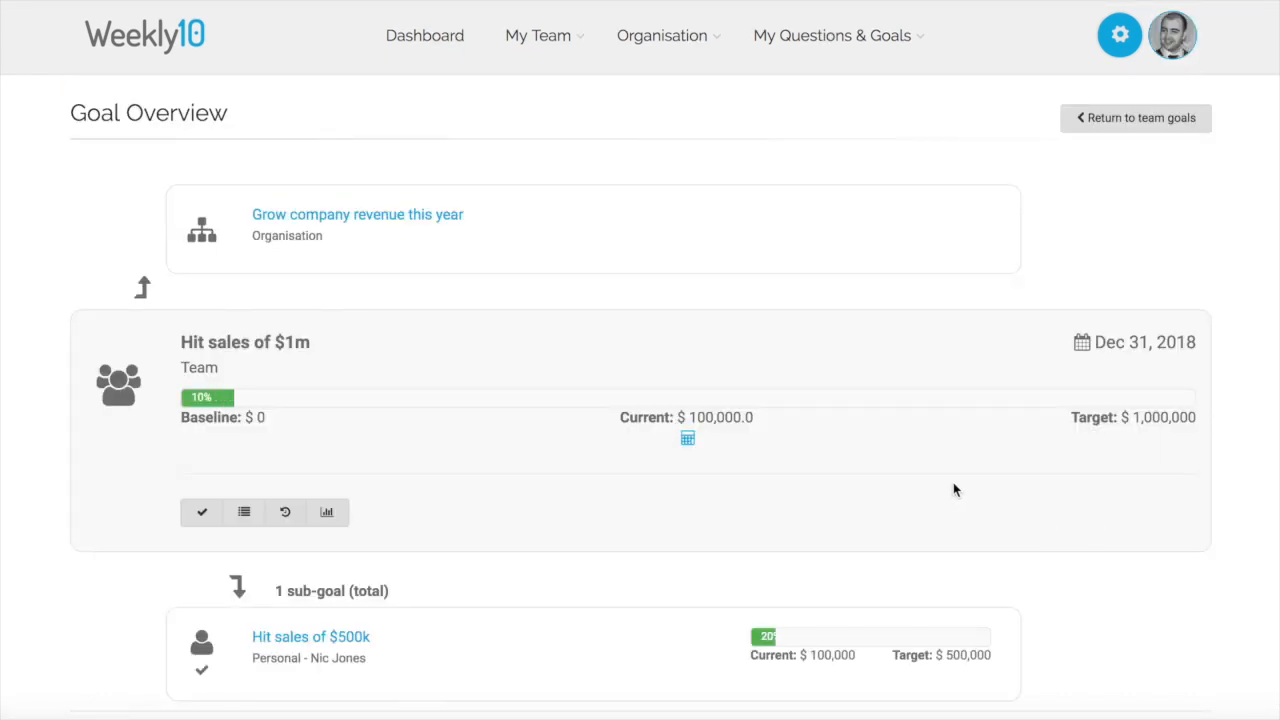
pyautogui.scroll(-1, 953, 482)
pyautogui.scroll(-2, 953, 482)
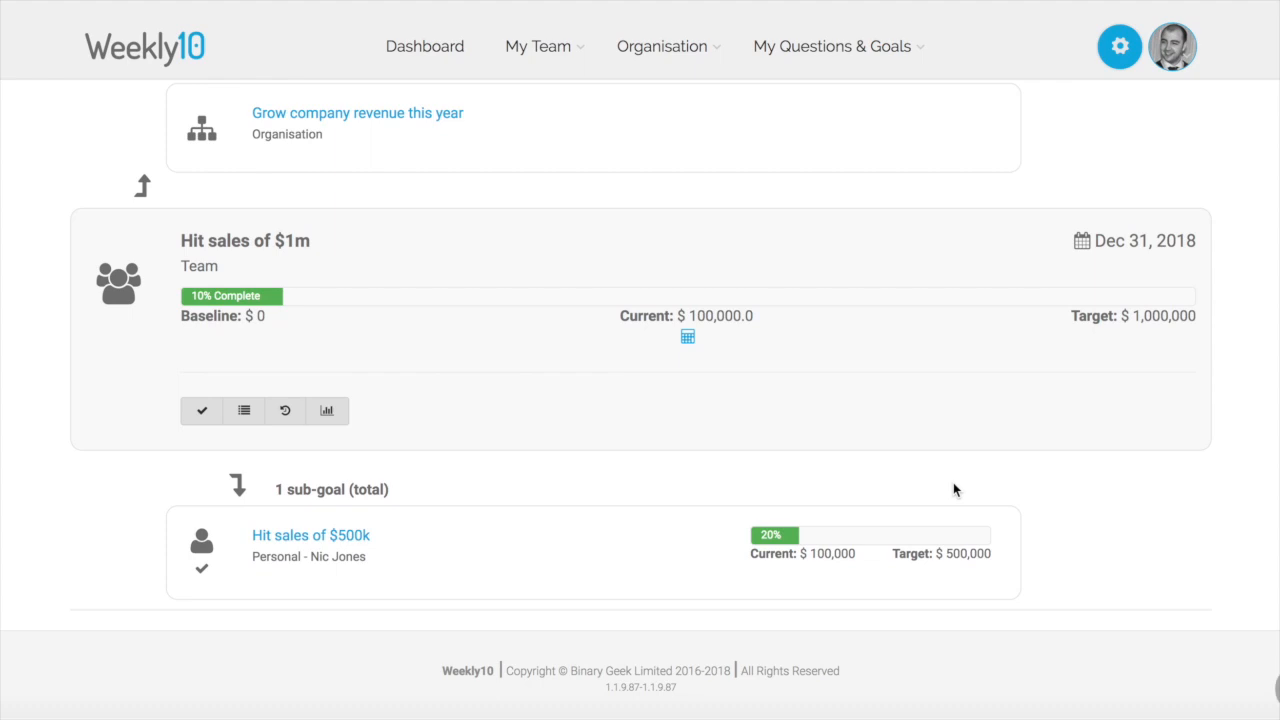
pyautogui.click(255, 425)
pyautogui.click(285, 422)
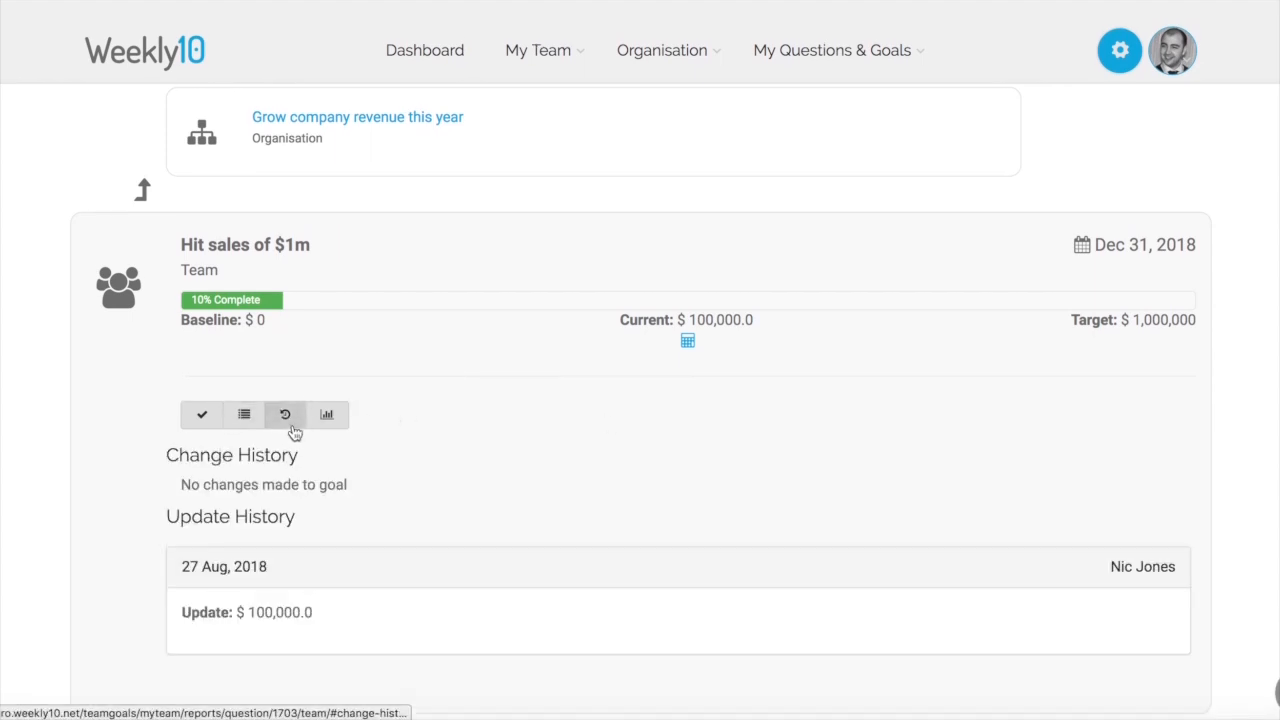
pyautogui.click(326, 414)
pyautogui.scroll(-2, 461, 447)
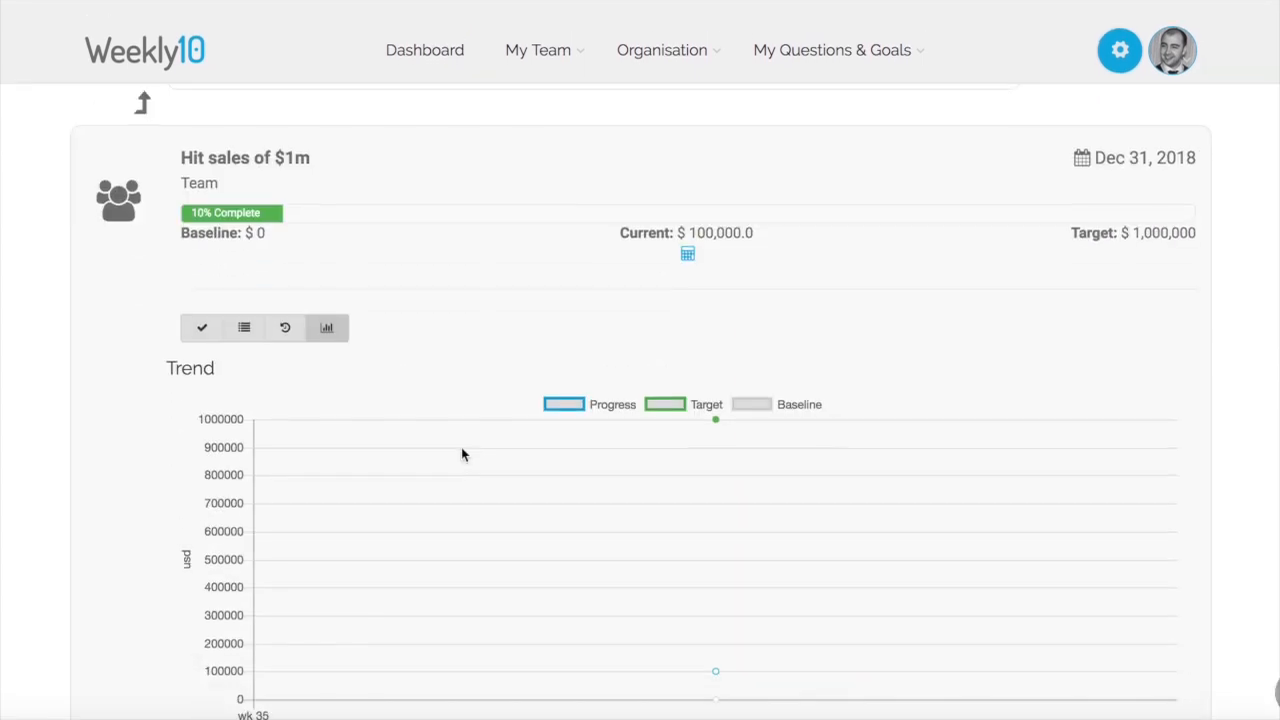
pyautogui.scroll(2, 986, 234)
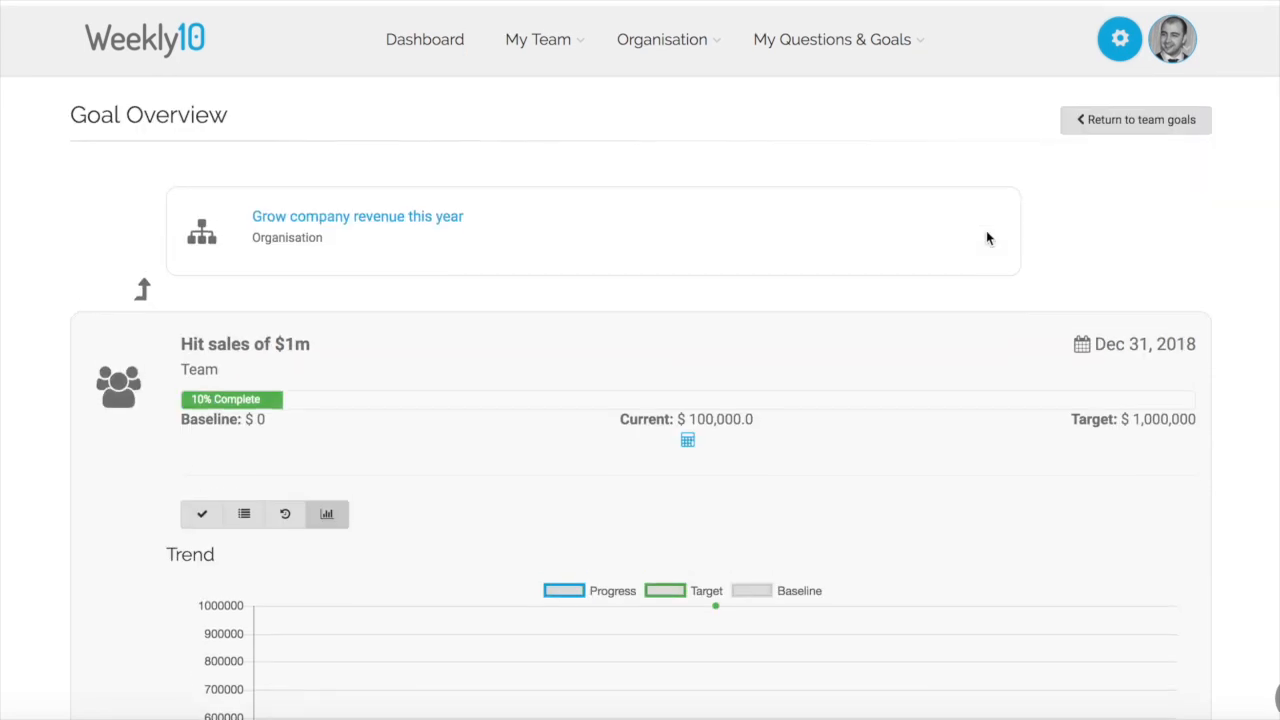
pyautogui.click(1148, 124)
# Start a new Team SMART Goal that allows sub-goals, with sub-goals contributing to it automatically.
pyautogui.scroll(-3, 937, 537)
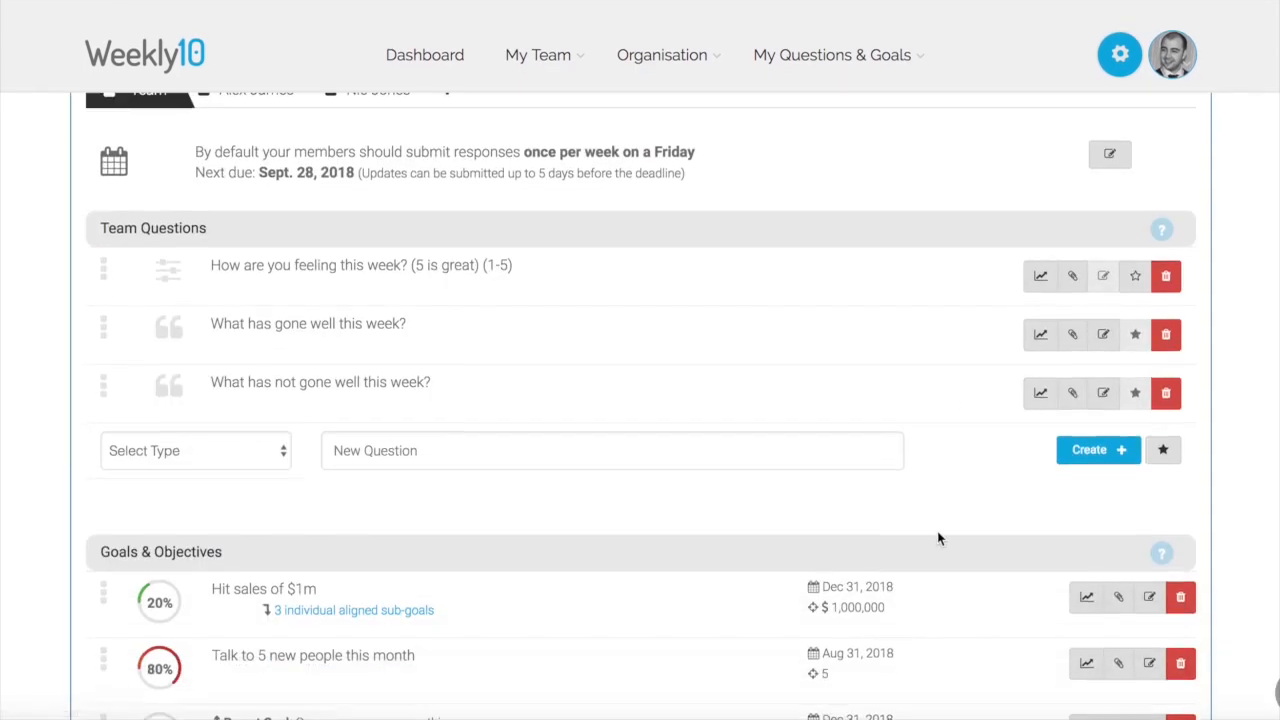
pyautogui.scroll(-1, 1040, 600)
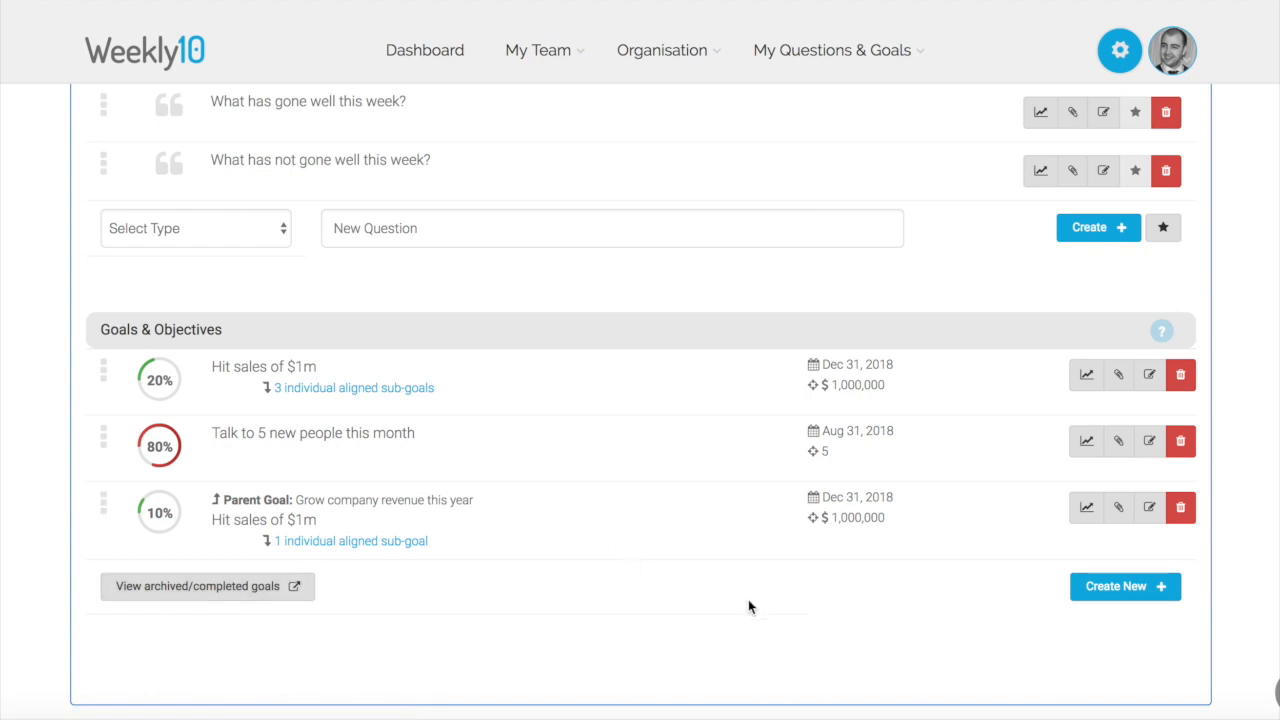
pyautogui.click(1129, 600)
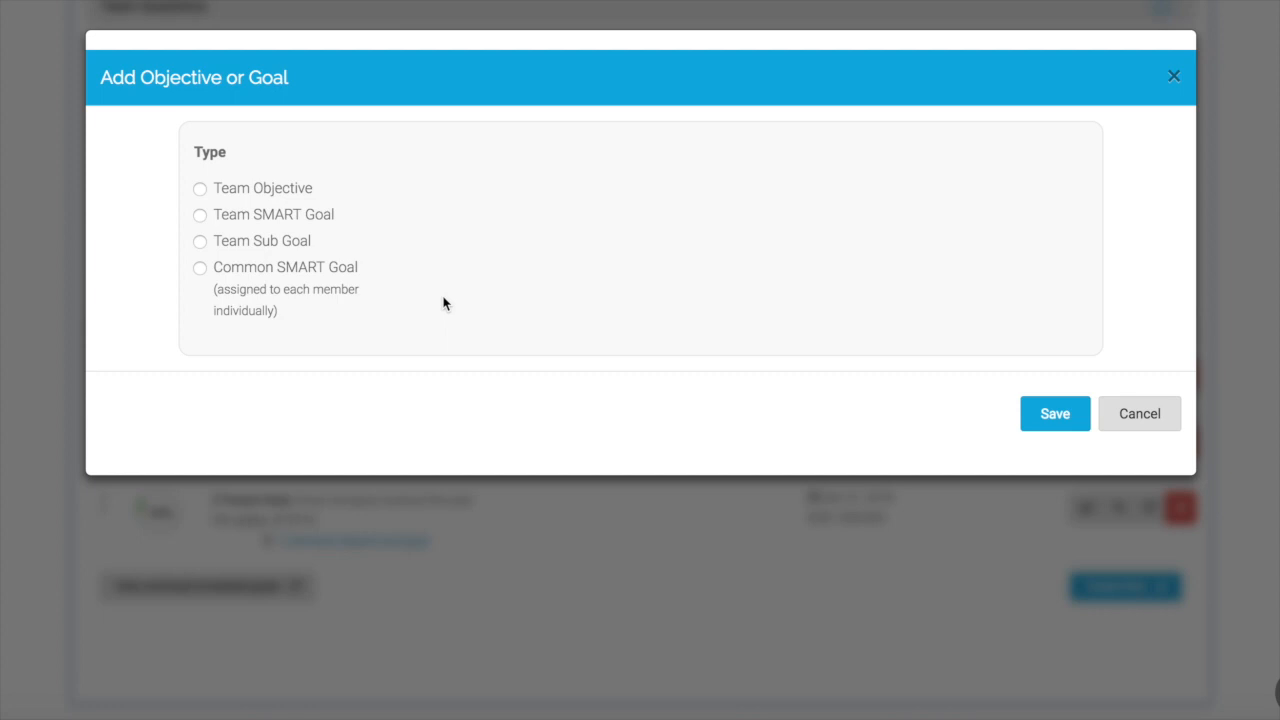
pyautogui.click(322, 220)
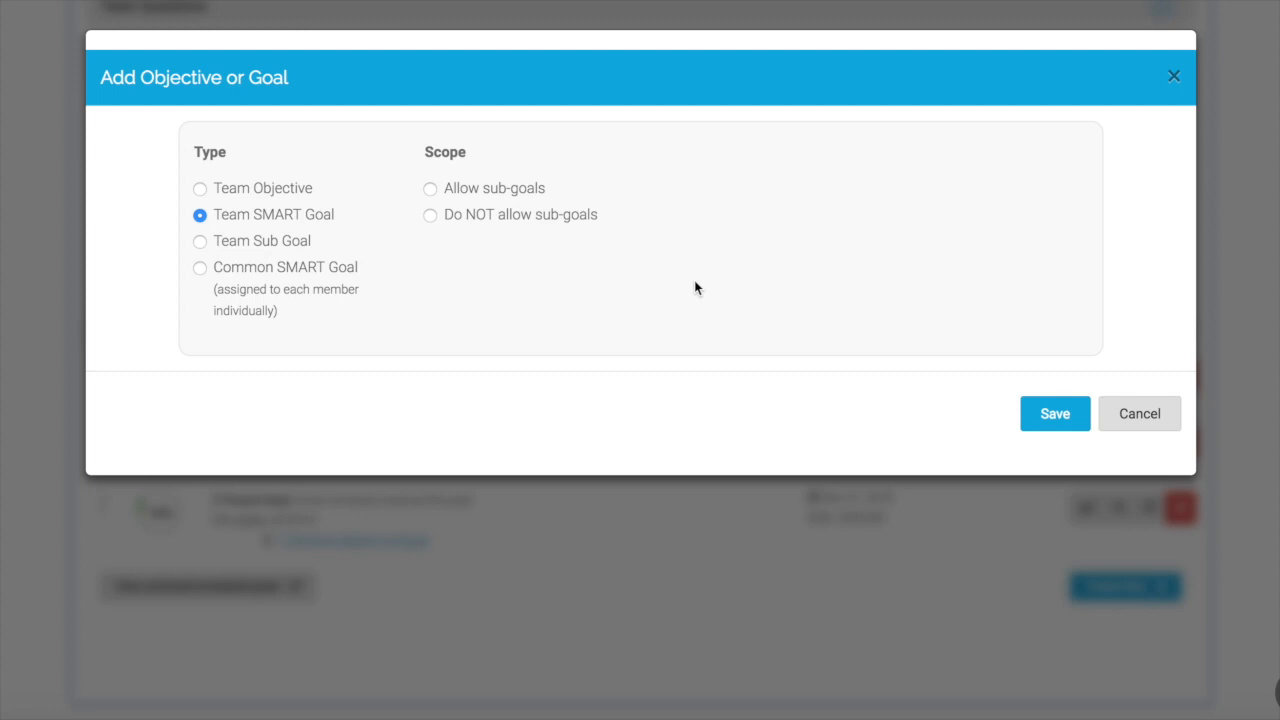
pyautogui.click(541, 192)
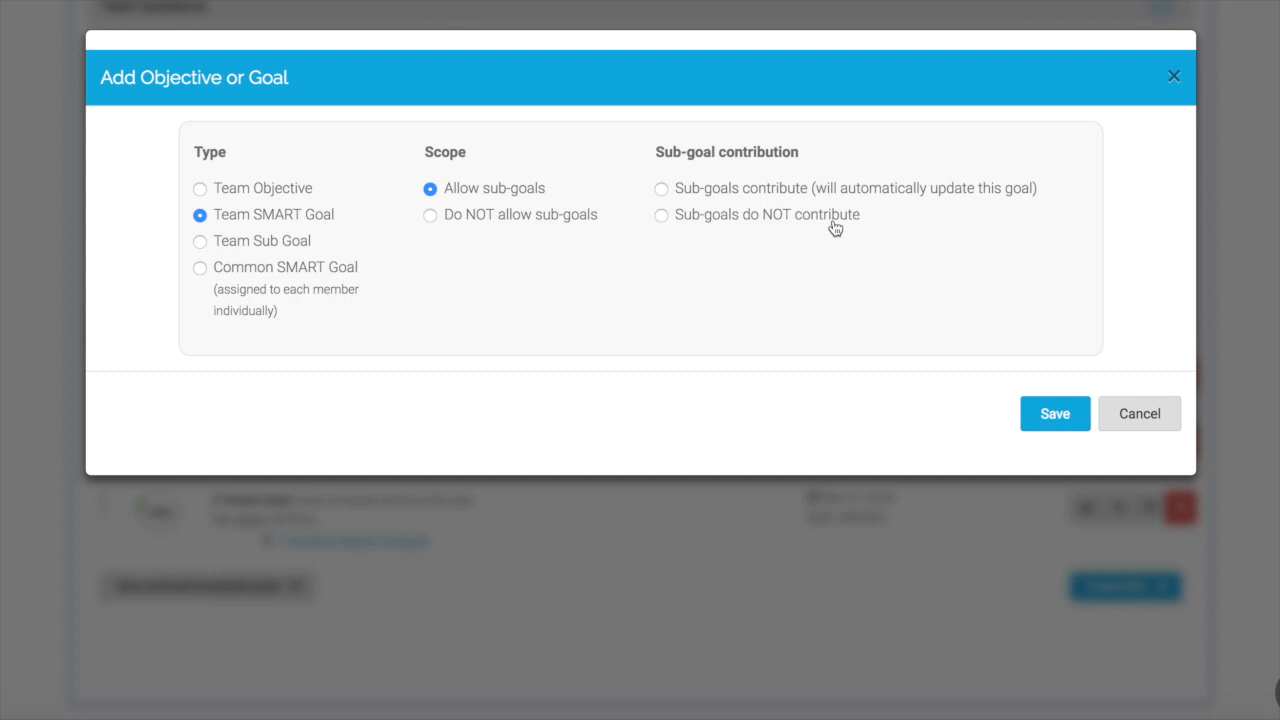
pyautogui.click(797, 192)
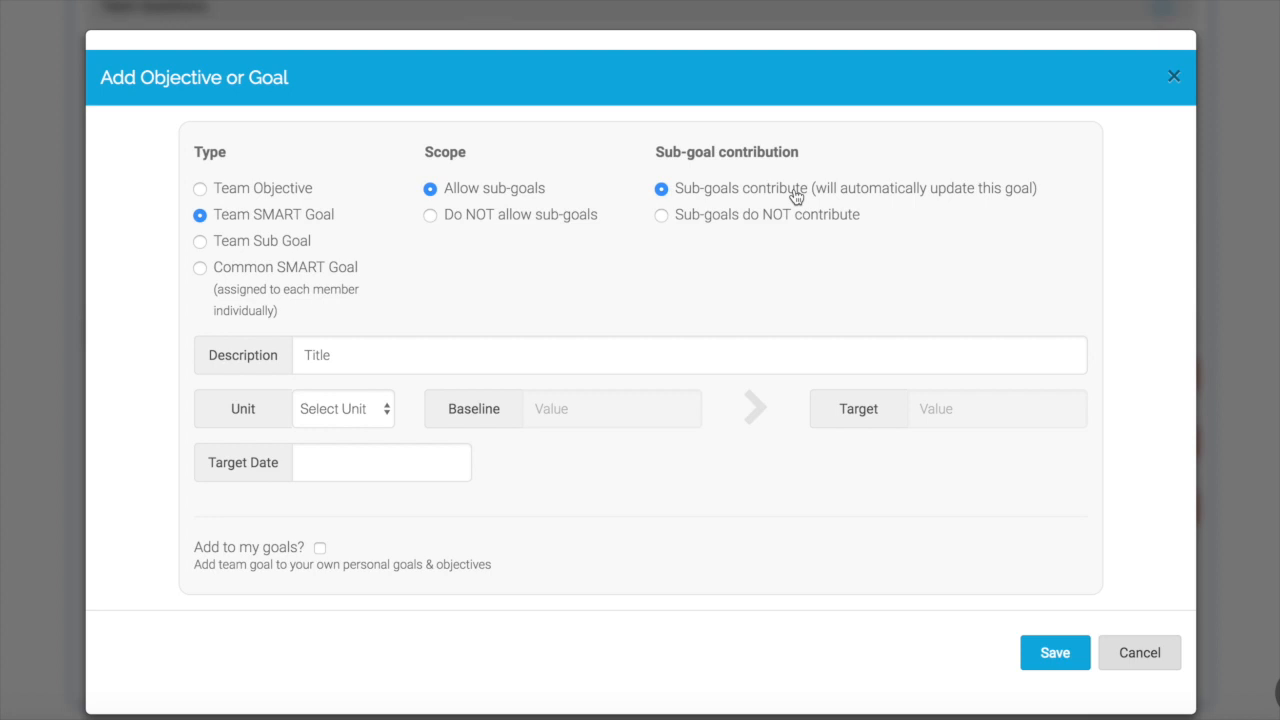
# Describe the new goal as "Team new sales target of $2m".
pyautogui.scroll(-1, 702, 310)
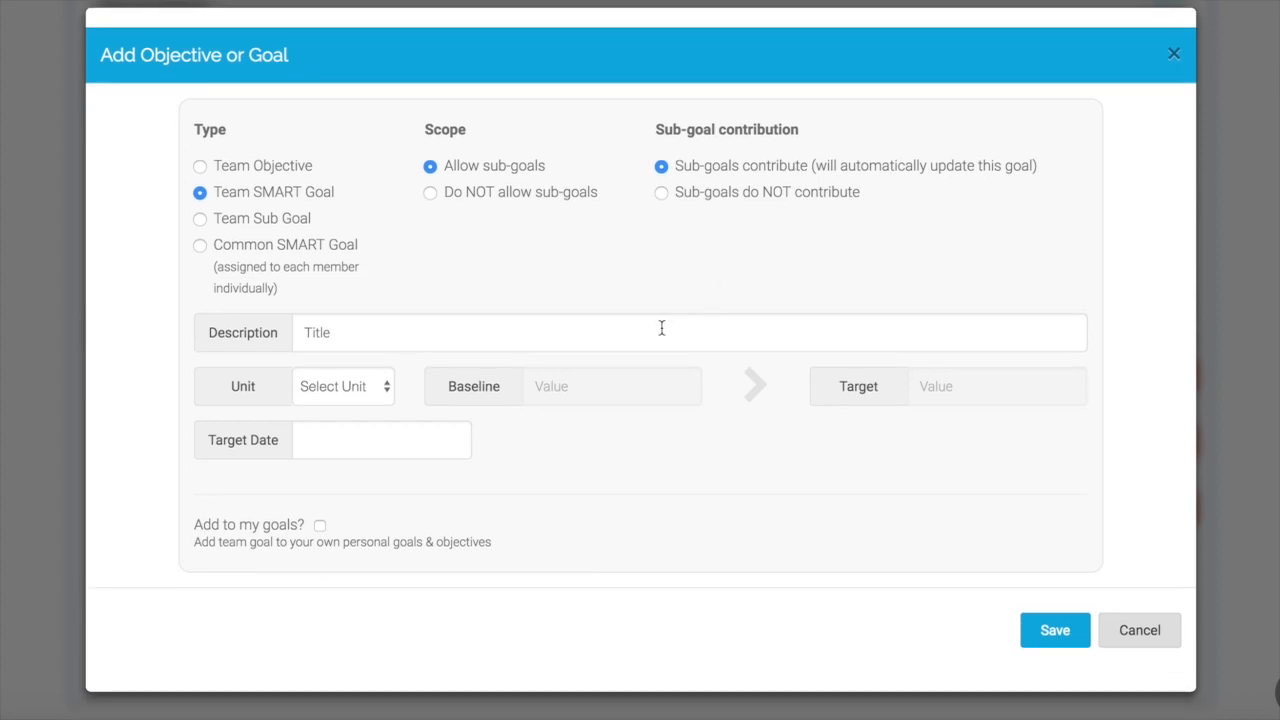
pyautogui.click(661, 328)
pyautogui.write('Te')
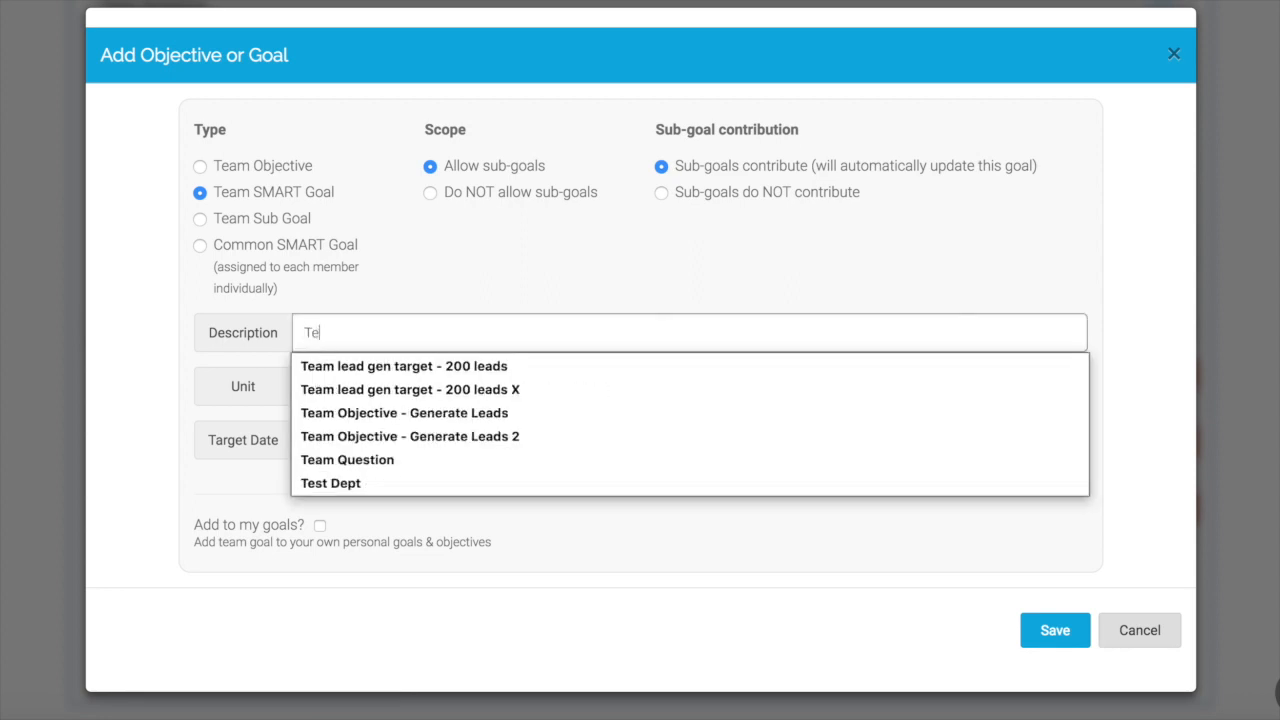
pyautogui.write('am new sale')
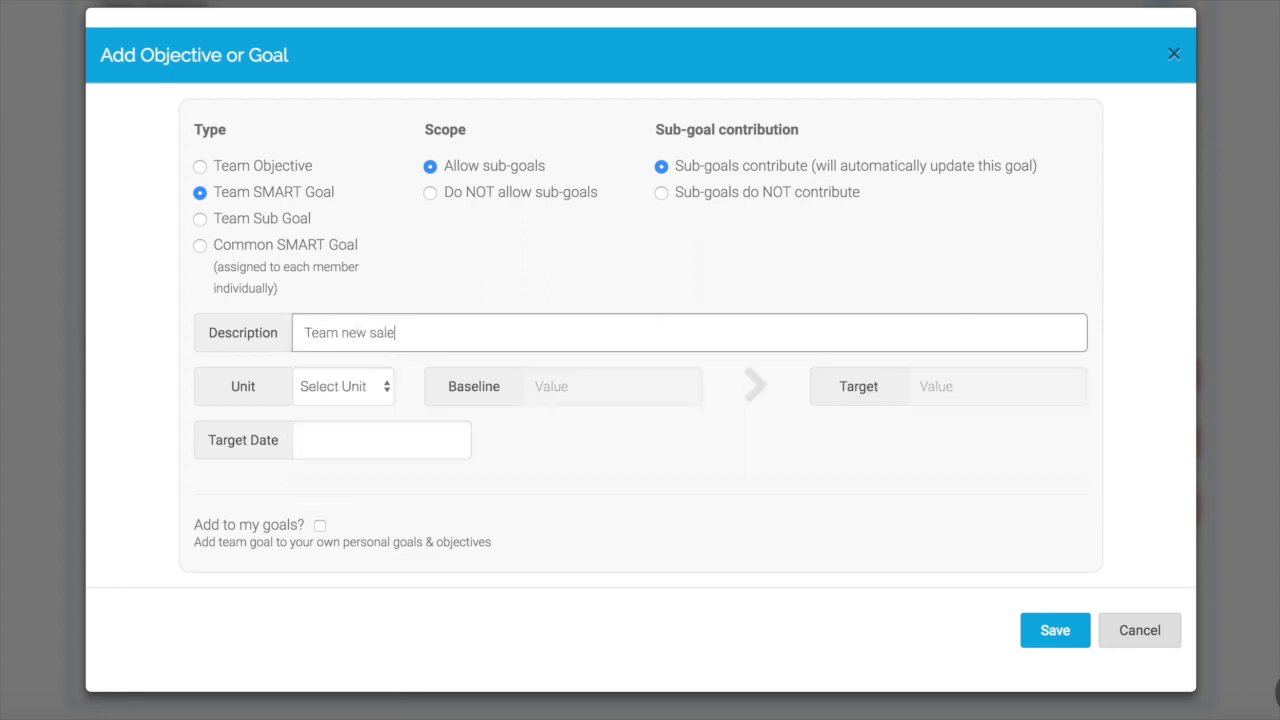
pyautogui.write('s target of $2m')
# Set the goal's unit to $, its baseline to 0 and its target to 2m.
pyautogui.click(331, 399)
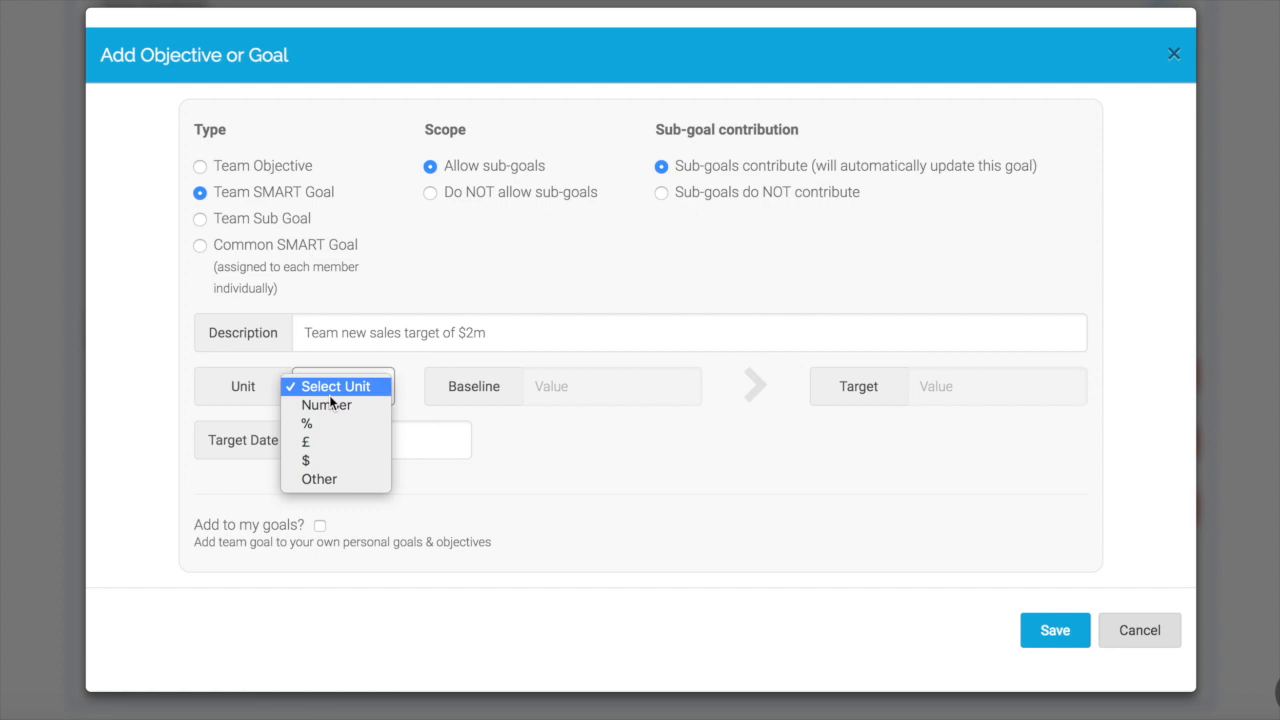
pyautogui.click(344, 425)
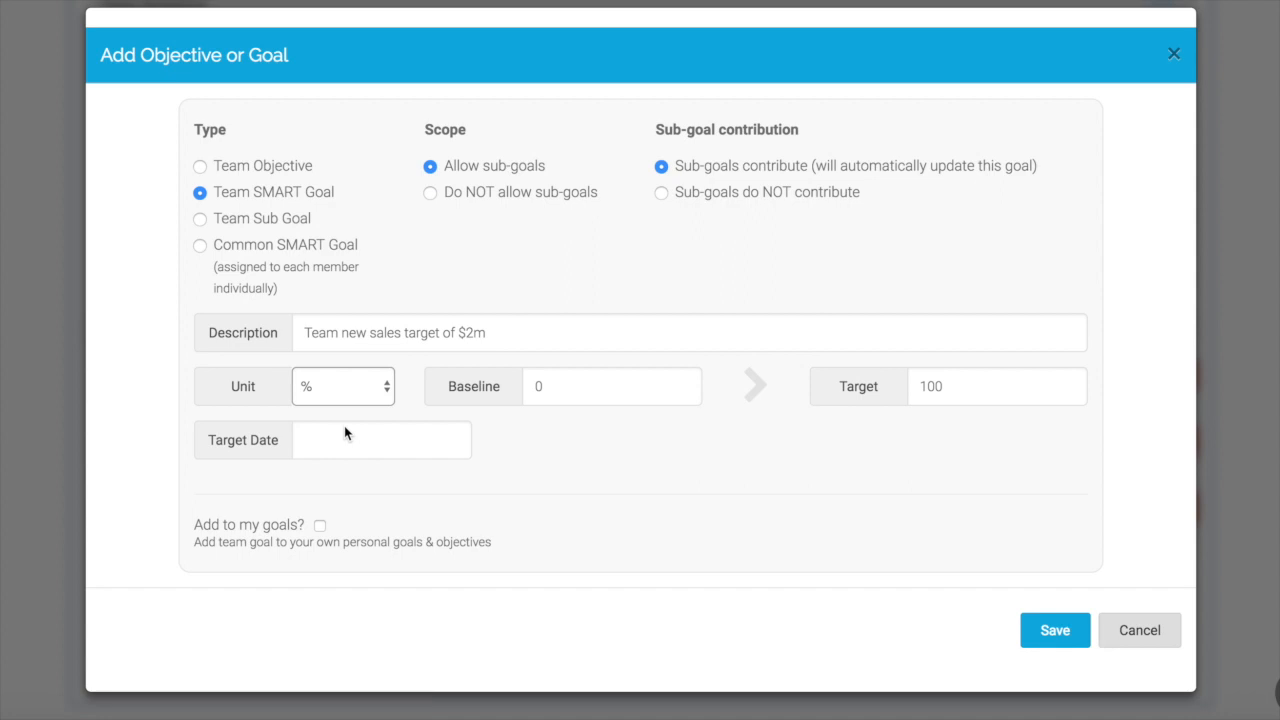
pyautogui.click(357, 389)
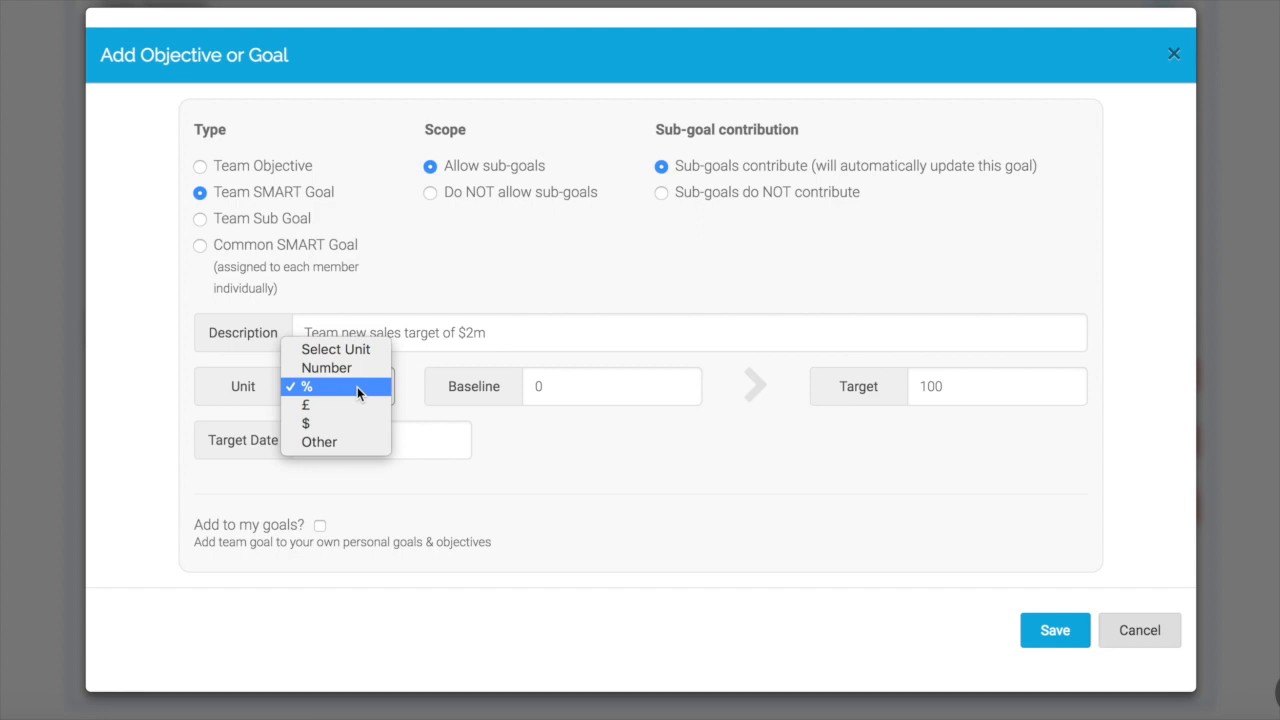
pyautogui.click(351, 421)
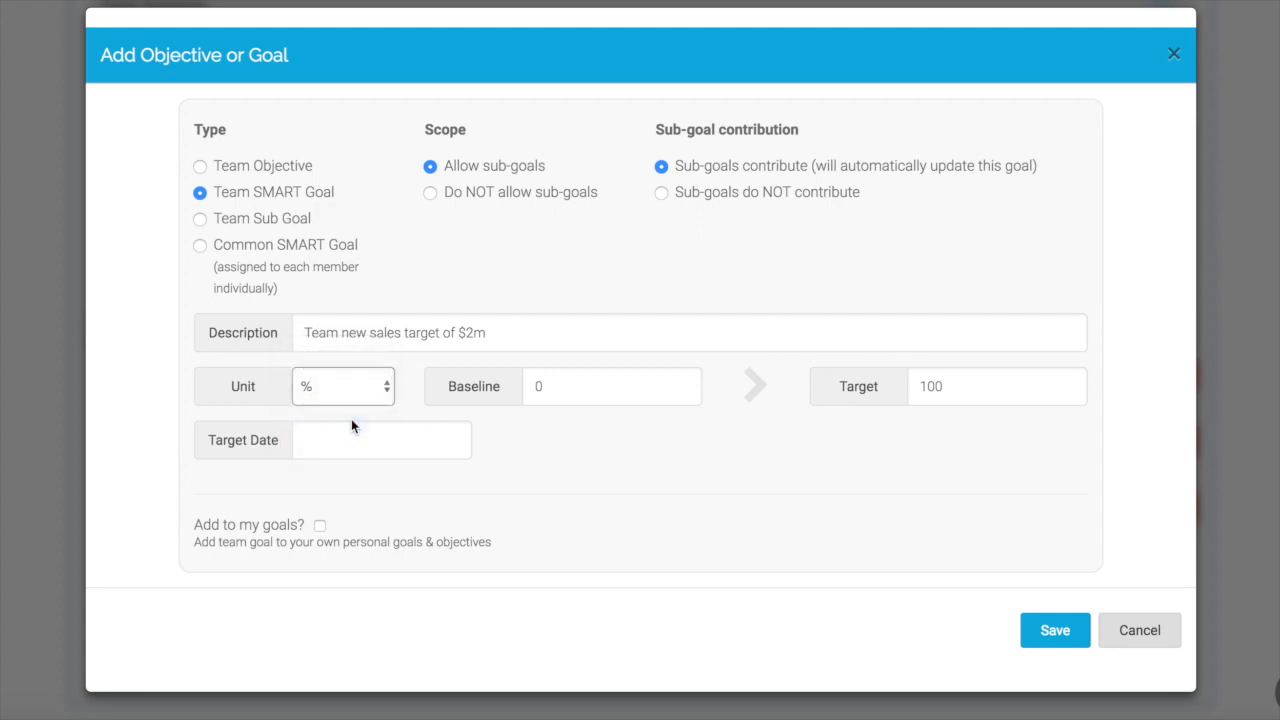
pyautogui.click(664, 390)
pyautogui.write('0')
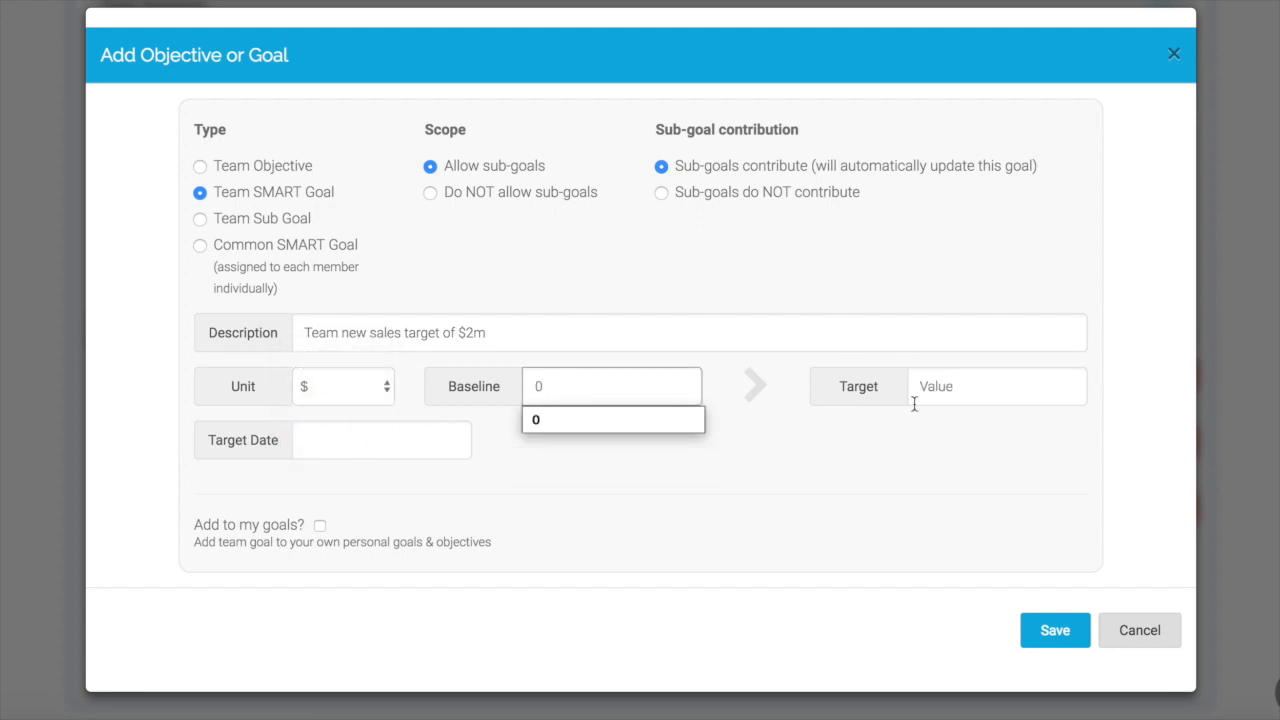
pyautogui.click(971, 400)
pyautogui.write('2m')
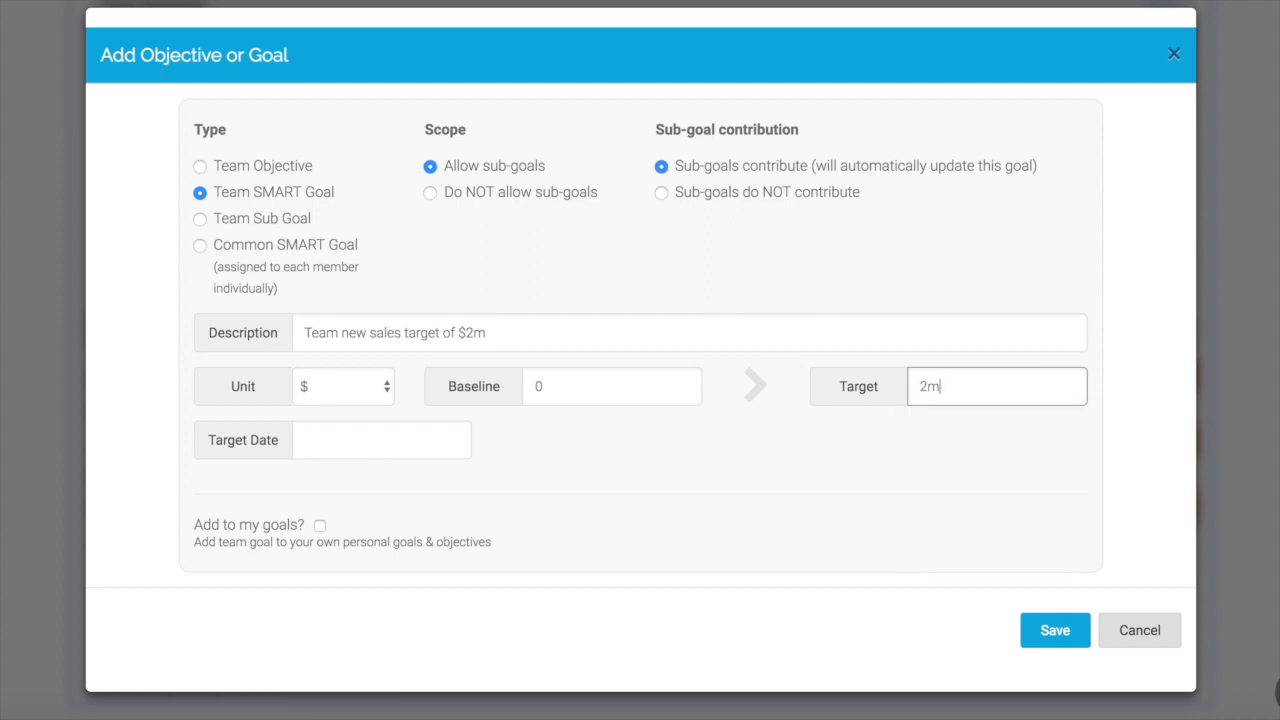
pyautogui.press('Tab')
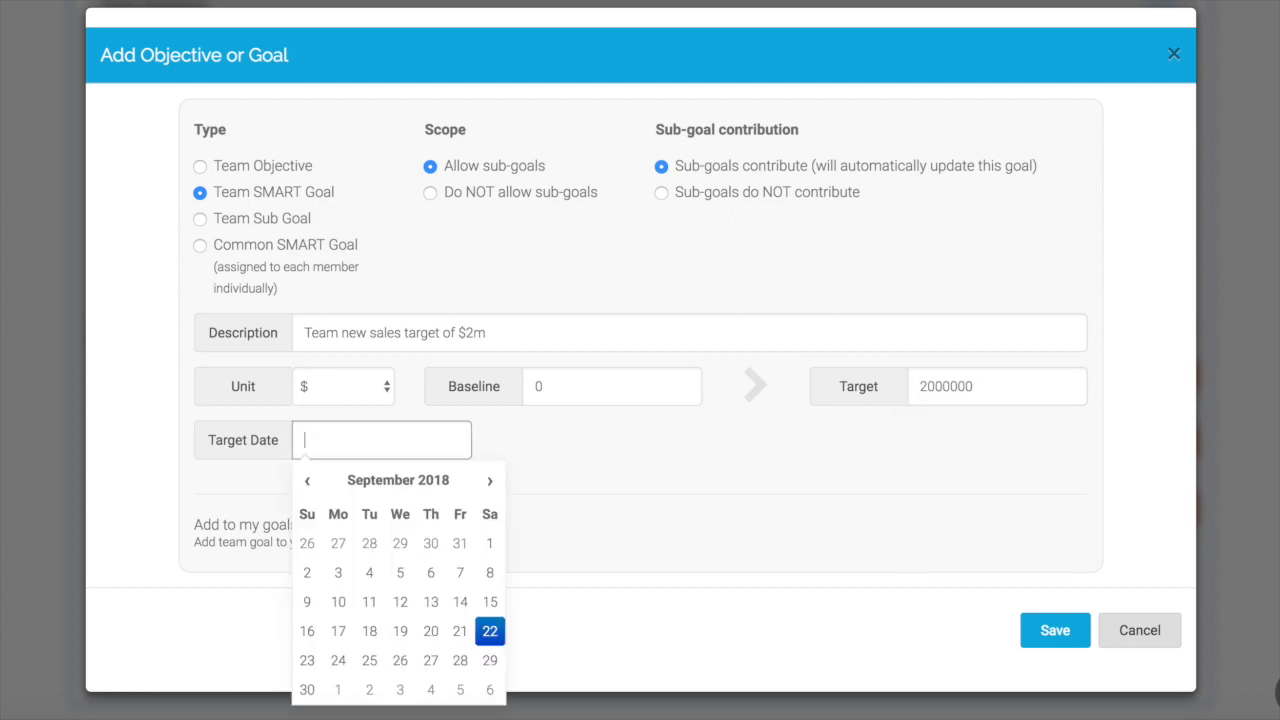
# Set the target date to 2018-12-31 and save the goal without adding it to my own goals.
pyautogui.click(491, 482)
pyautogui.click(492, 483)
pyautogui.click(492, 483)
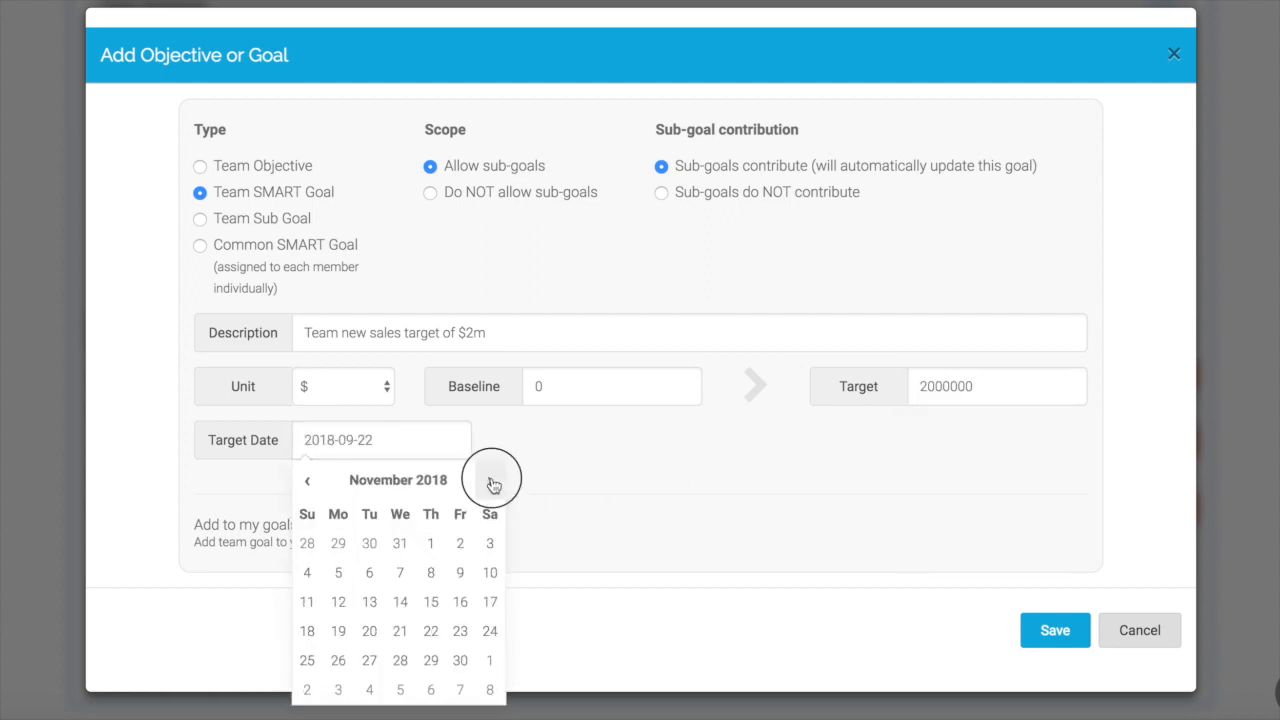
pyautogui.click(337, 690)
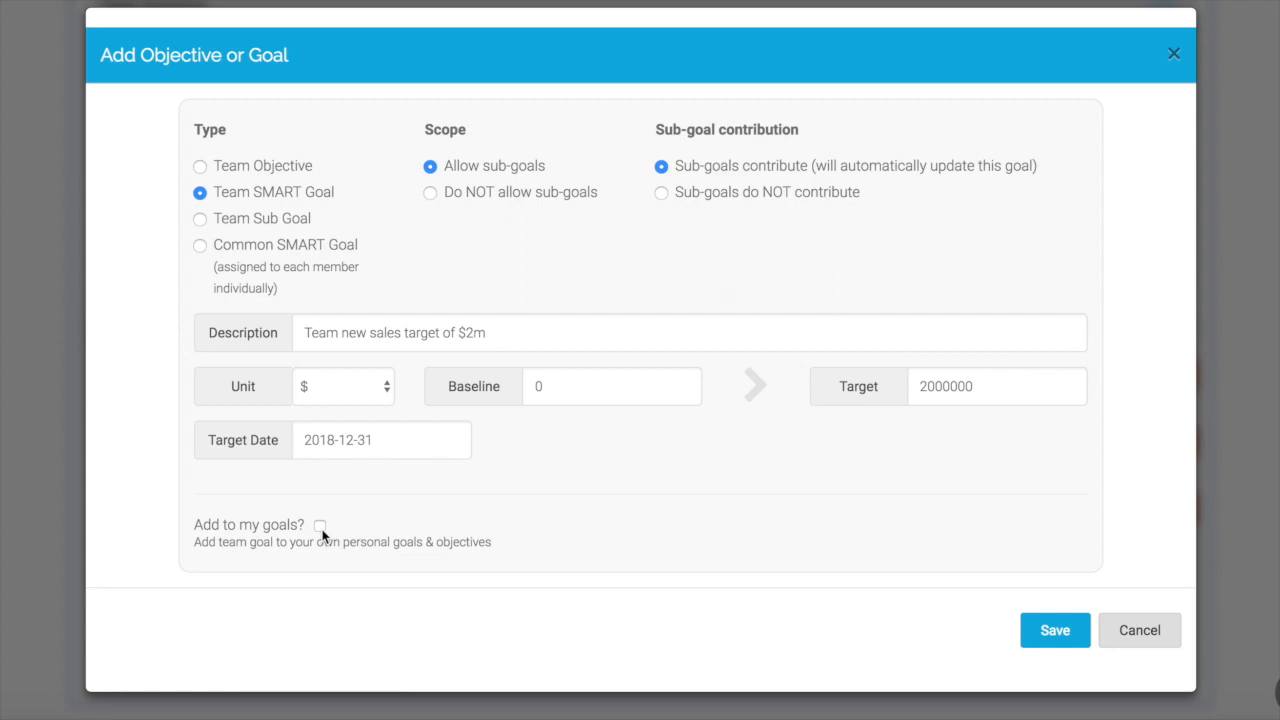
pyautogui.click(1052, 632)
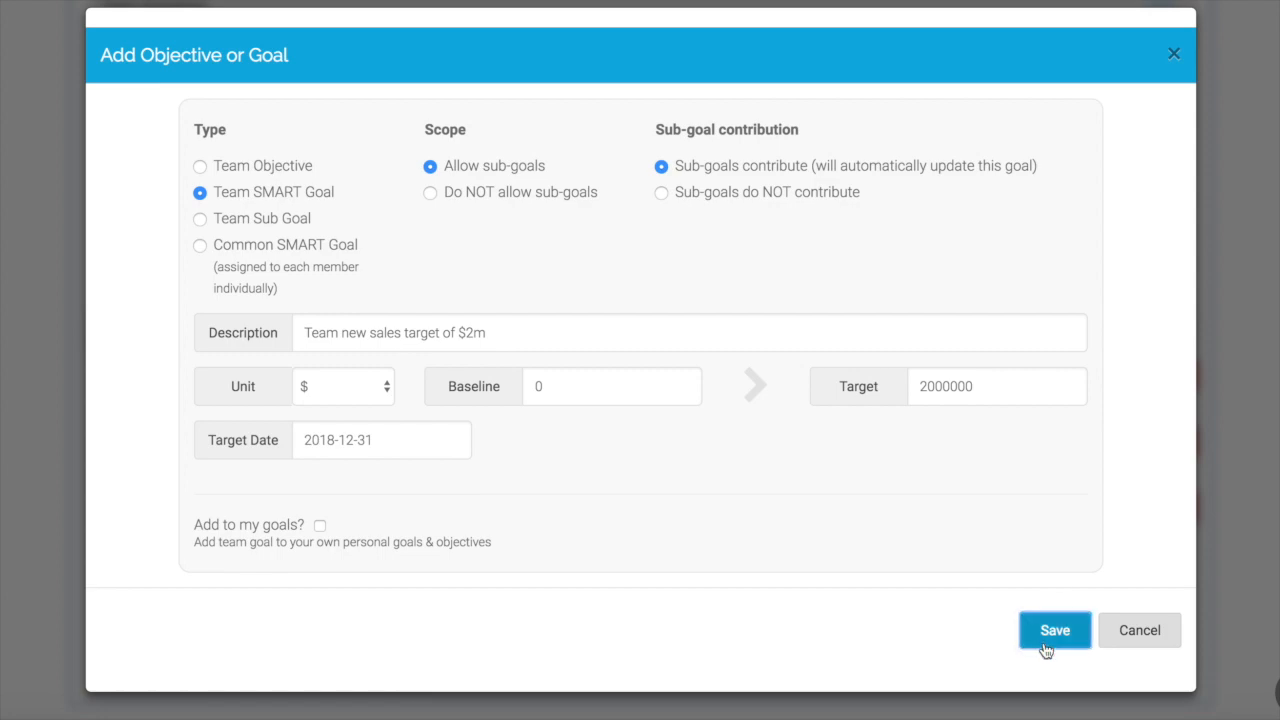
# Create an individual question set for the second team member offered in the selection list.
pyautogui.scroll(-5, 920, 541)
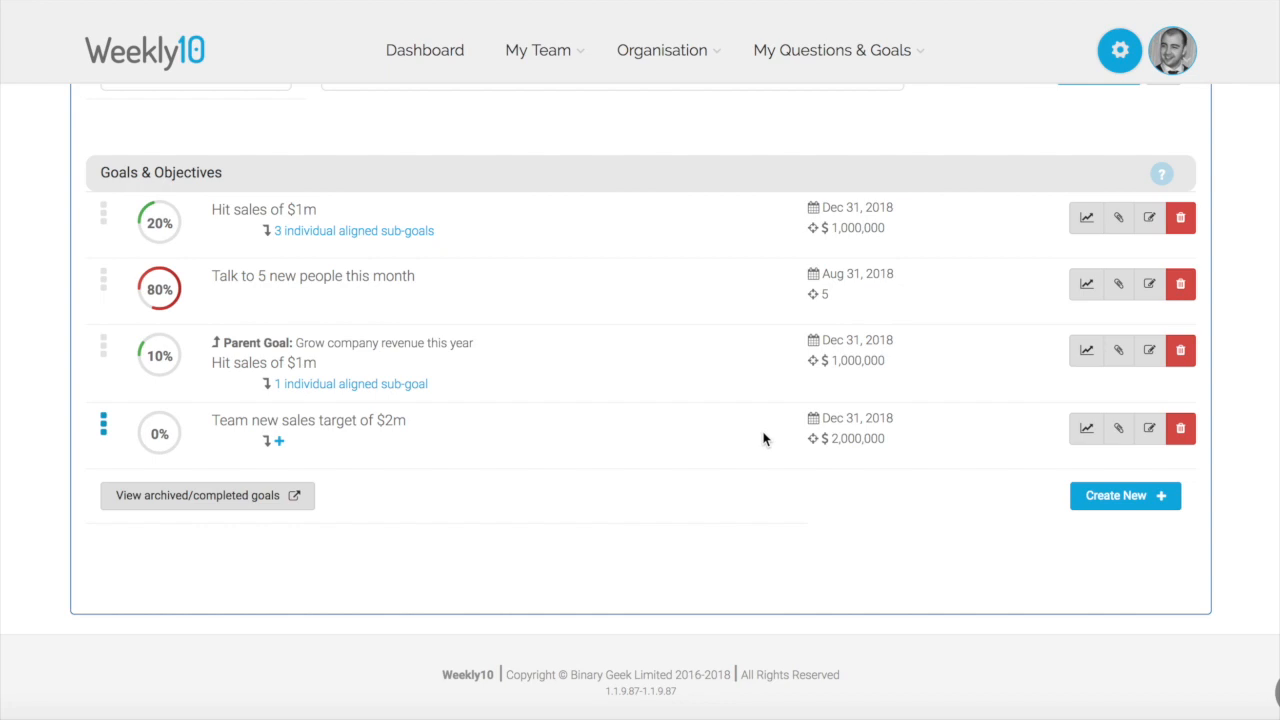
pyautogui.scroll(5, 763, 438)
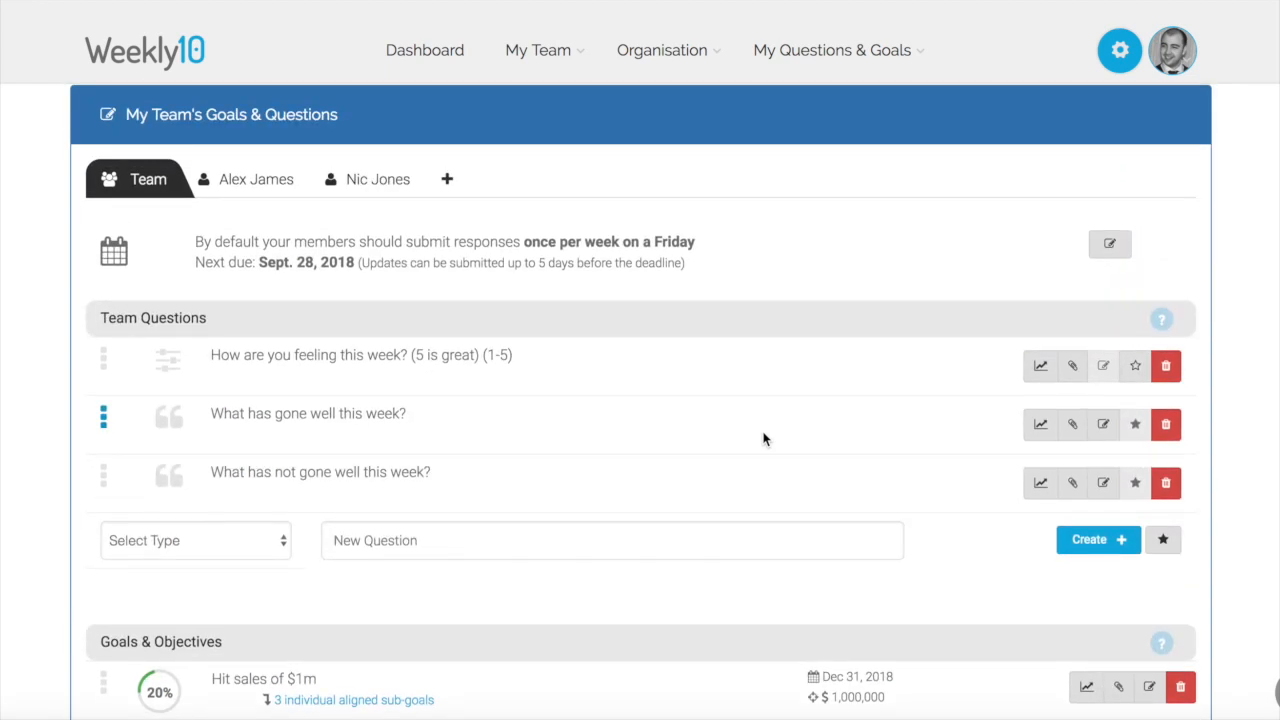
pyautogui.click(449, 194)
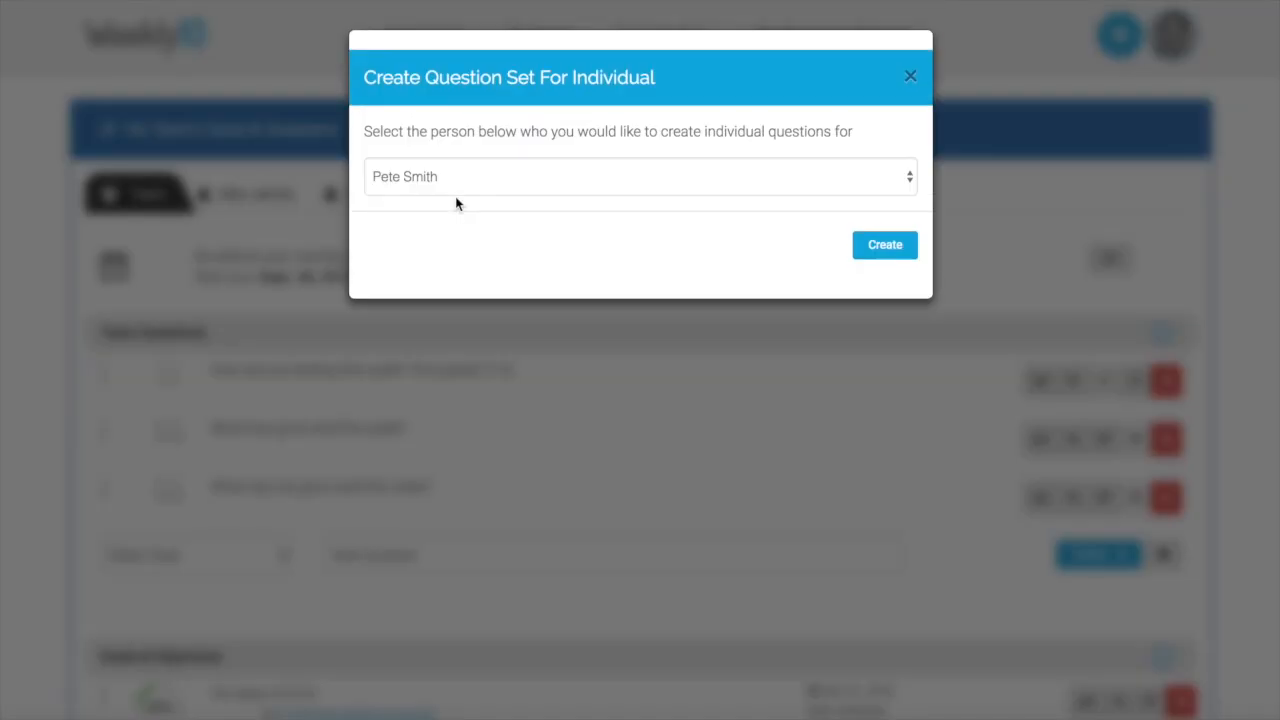
pyautogui.click(514, 178)
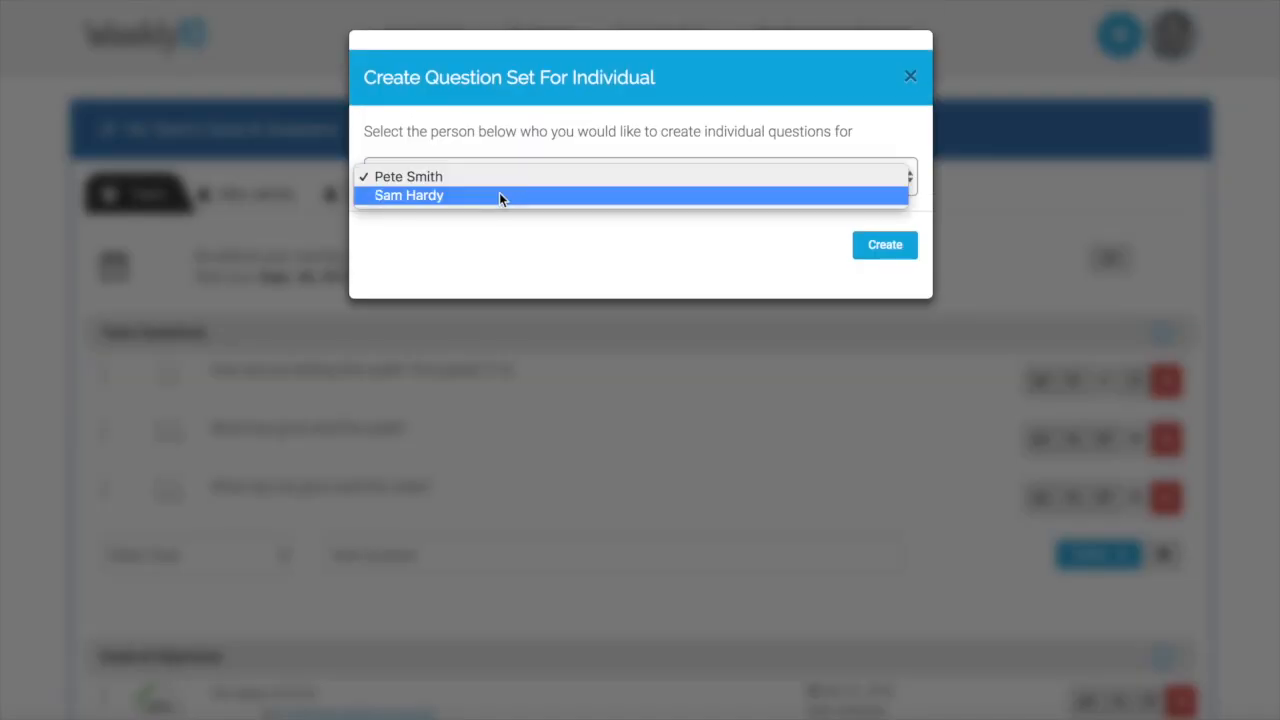
pyautogui.click(499, 196)
pyautogui.click(879, 250)
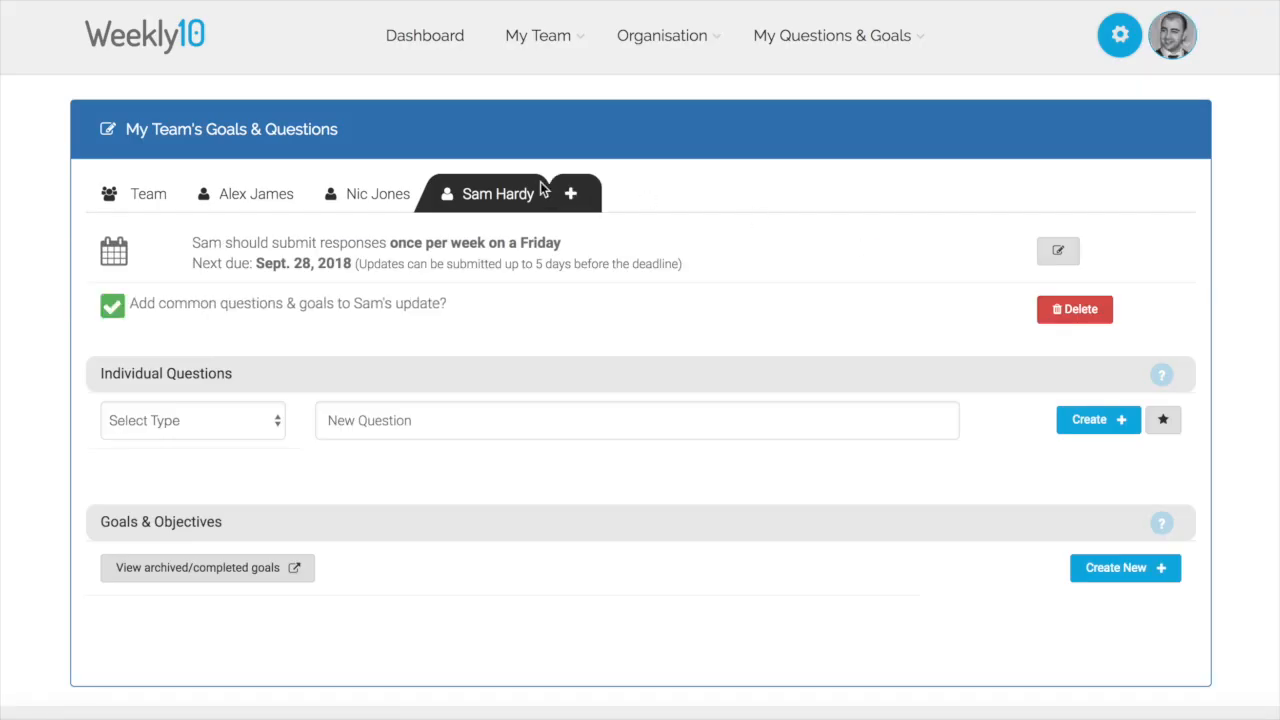
# Start a Sub Goal for this member under the parent goal "Team new sales target of $2m", not allowing further sub-goals.
pyautogui.scroll(-1, 811, 226)
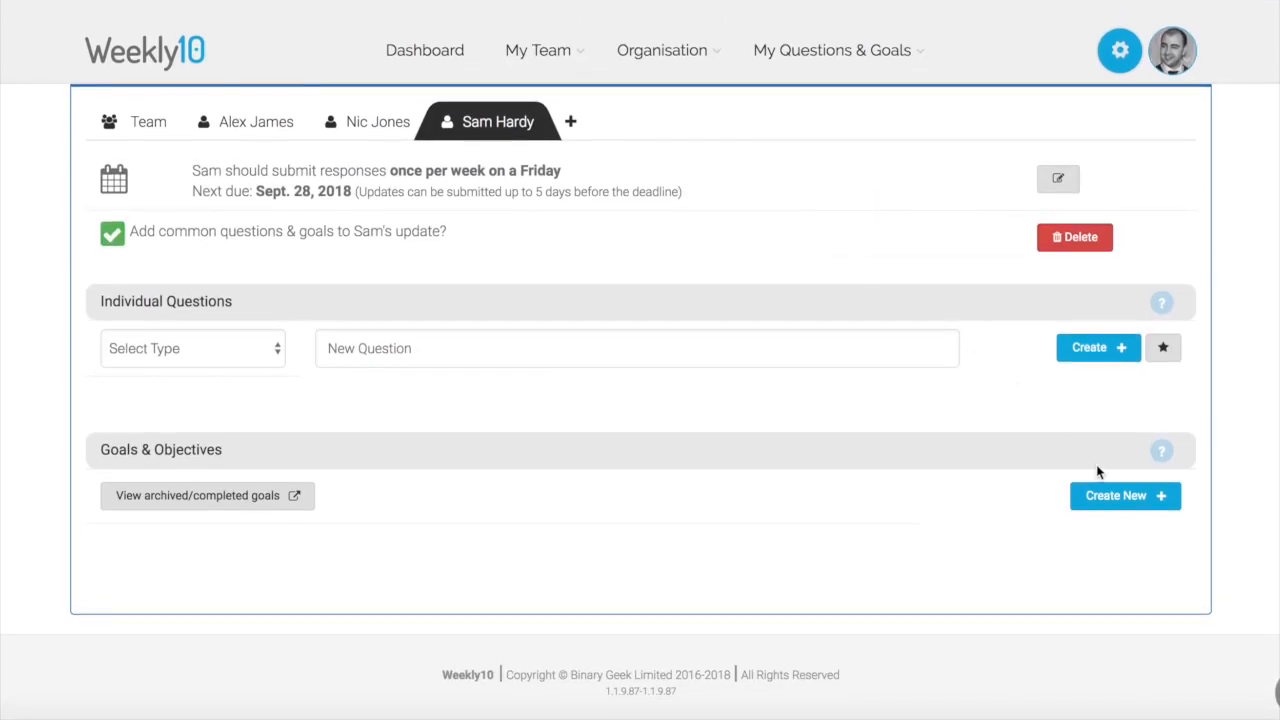
pyautogui.click(1109, 493)
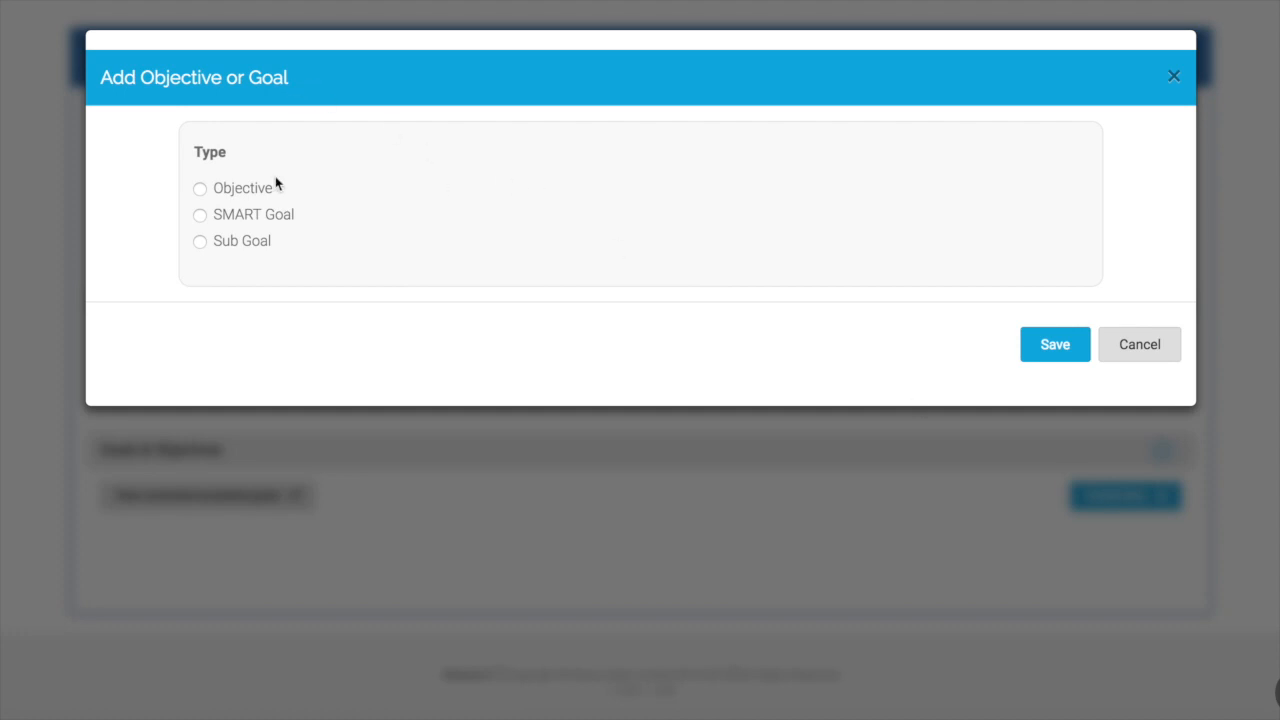
pyautogui.click(200, 242)
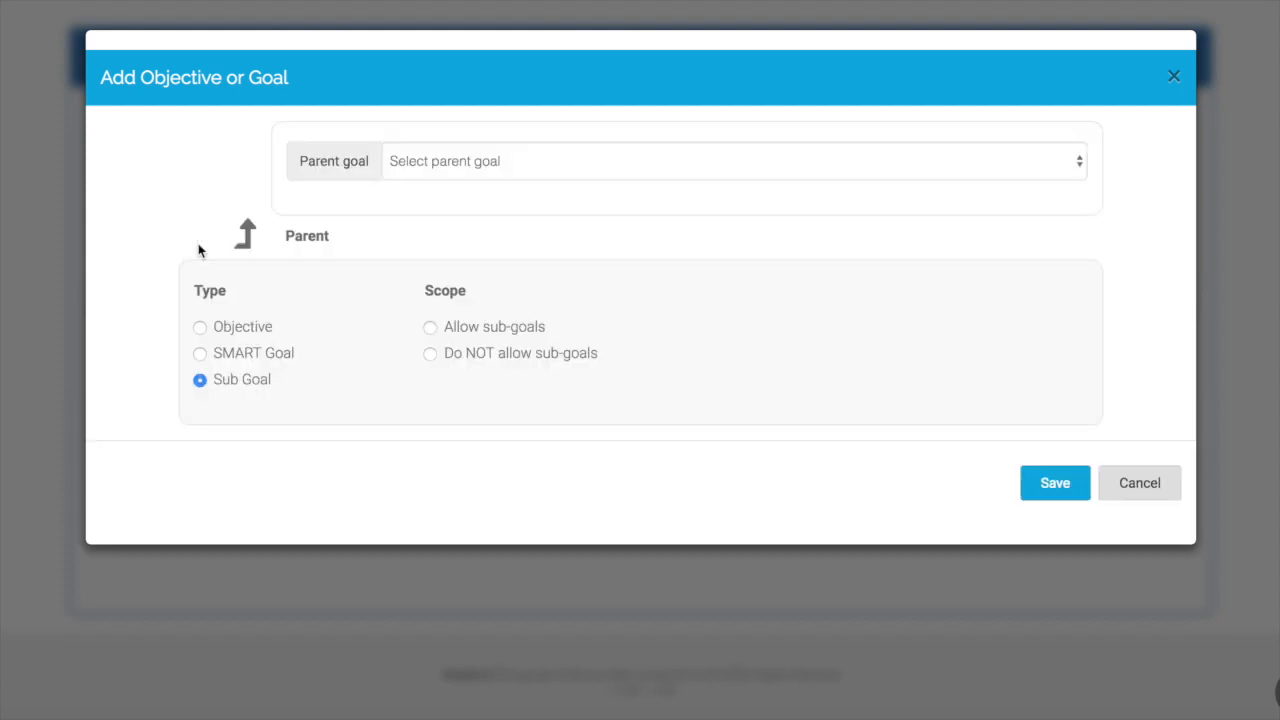
pyautogui.click(728, 170)
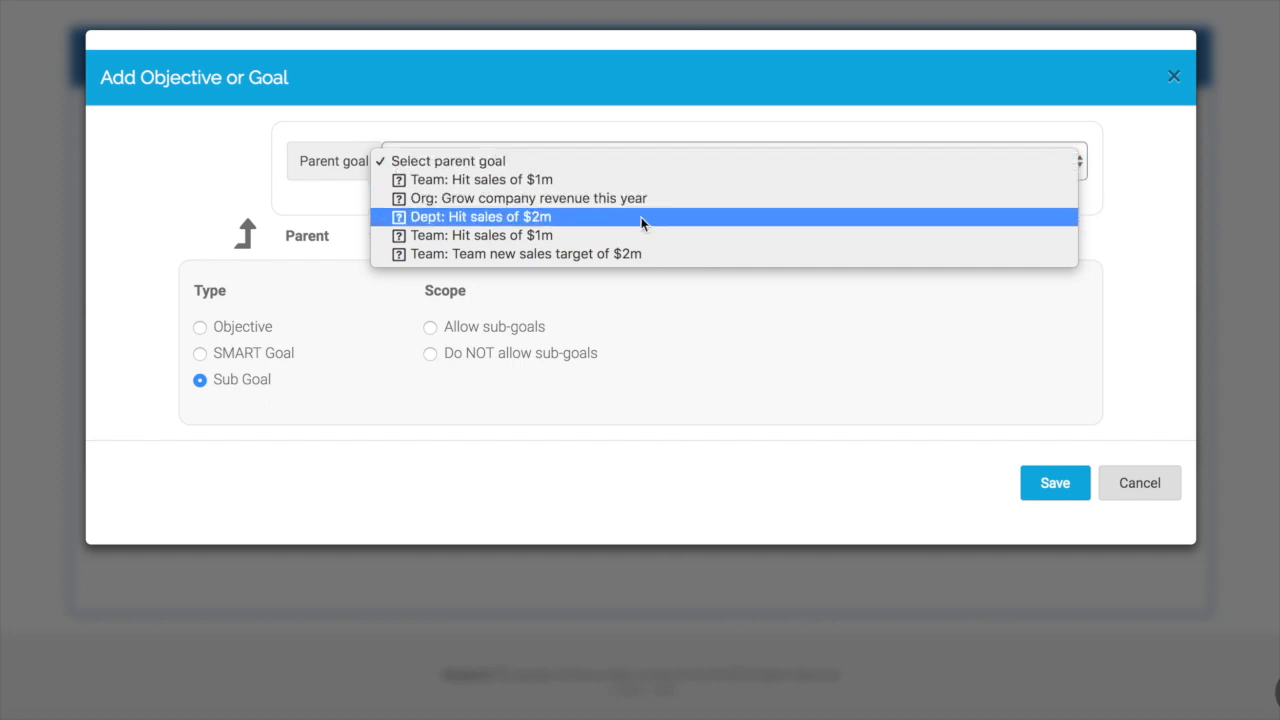
pyautogui.click(669, 257)
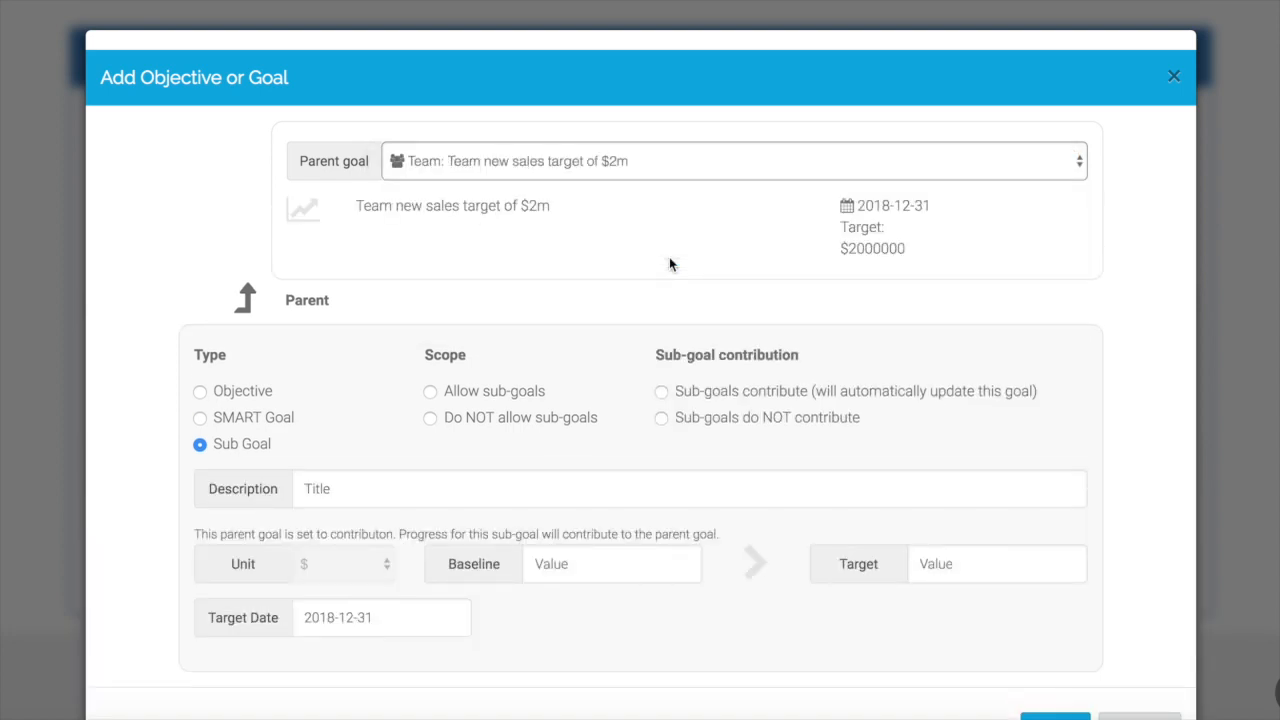
pyautogui.scroll(-1, 669, 257)
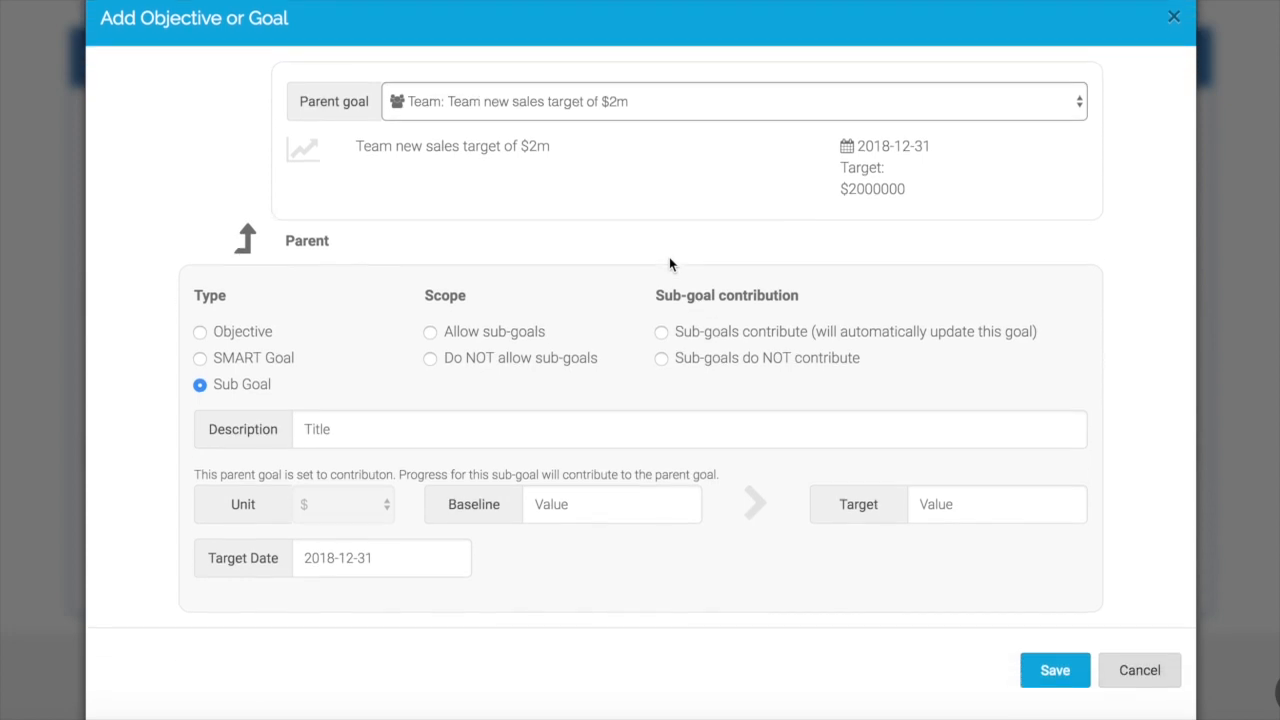
pyautogui.click(531, 363)
pyautogui.scroll(-1, 929, 320)
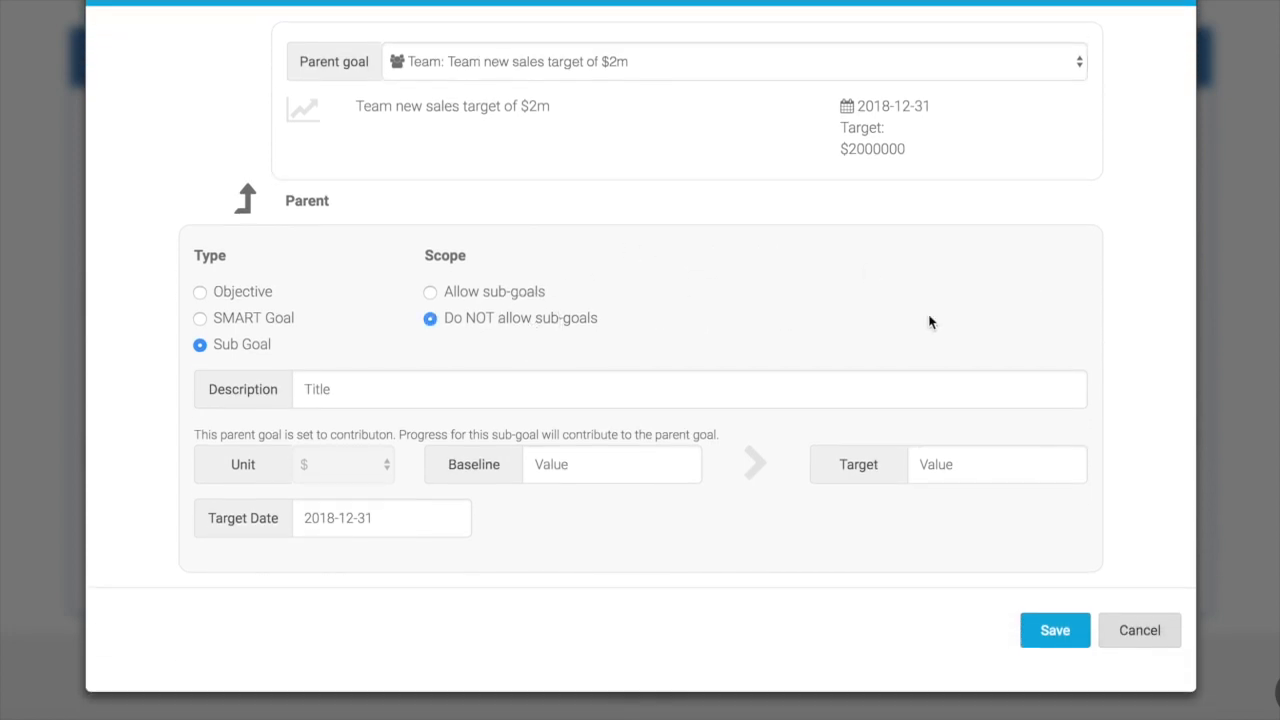
# Describe the sub-goal as "$500k by the end of Q4".
pyautogui.click(866, 387)
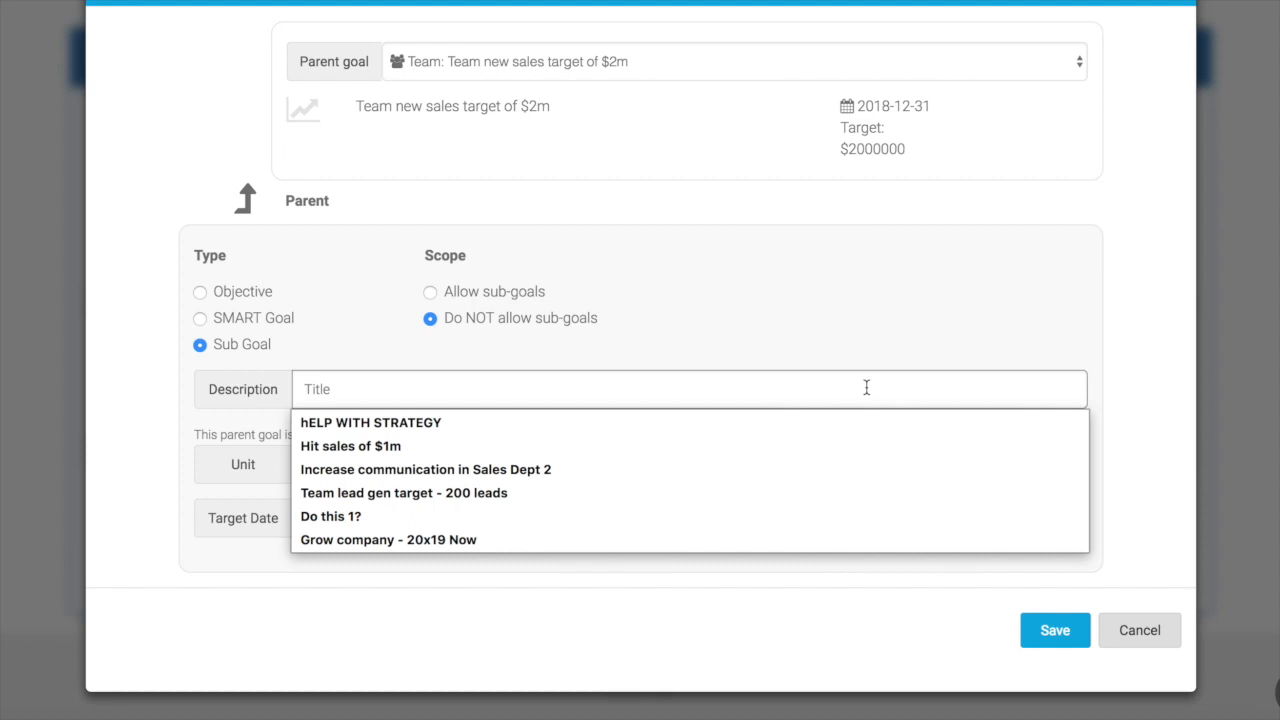
pyautogui.write('$5')
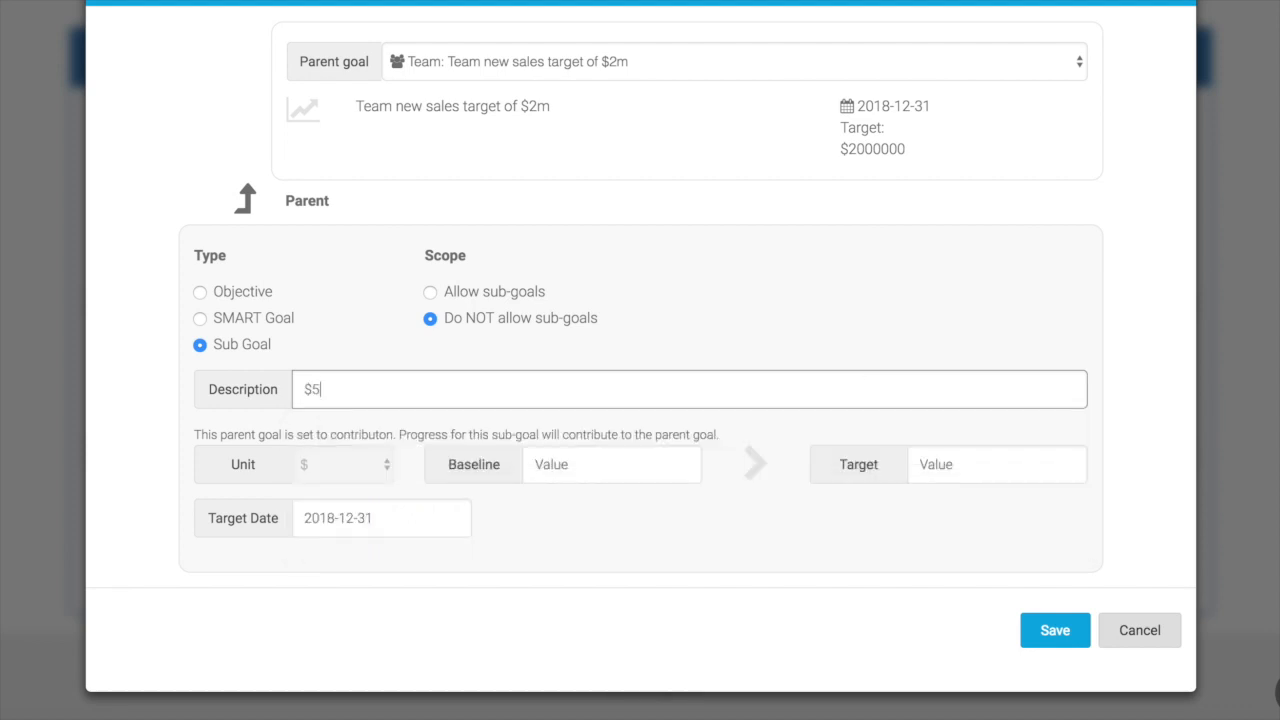
pyautogui.write('00k by the end of Q4')
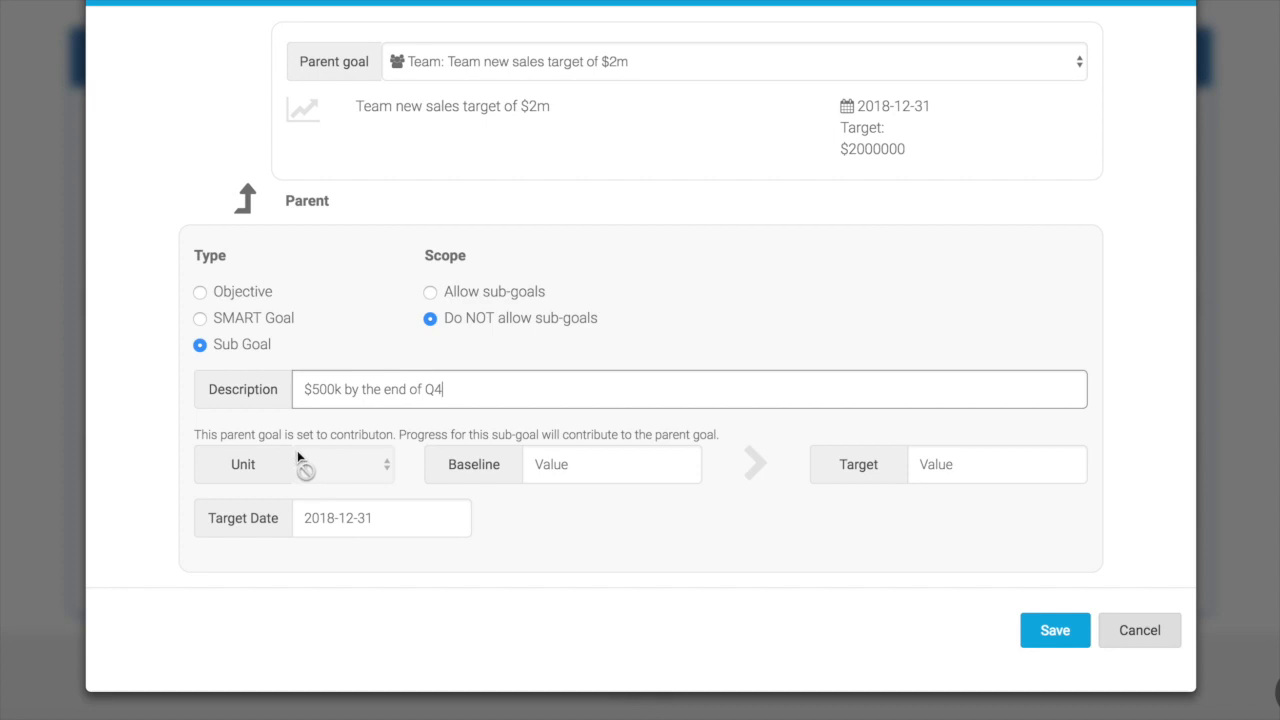
# Set the sub-goal's baseline to 0 and its target to 500000, keep the target date 2018-12-31 and save it.
pyautogui.click(608, 468)
pyautogui.write('0')
pyautogui.press('Tab')
pyautogui.write('500000')
pyautogui.press('Tab')
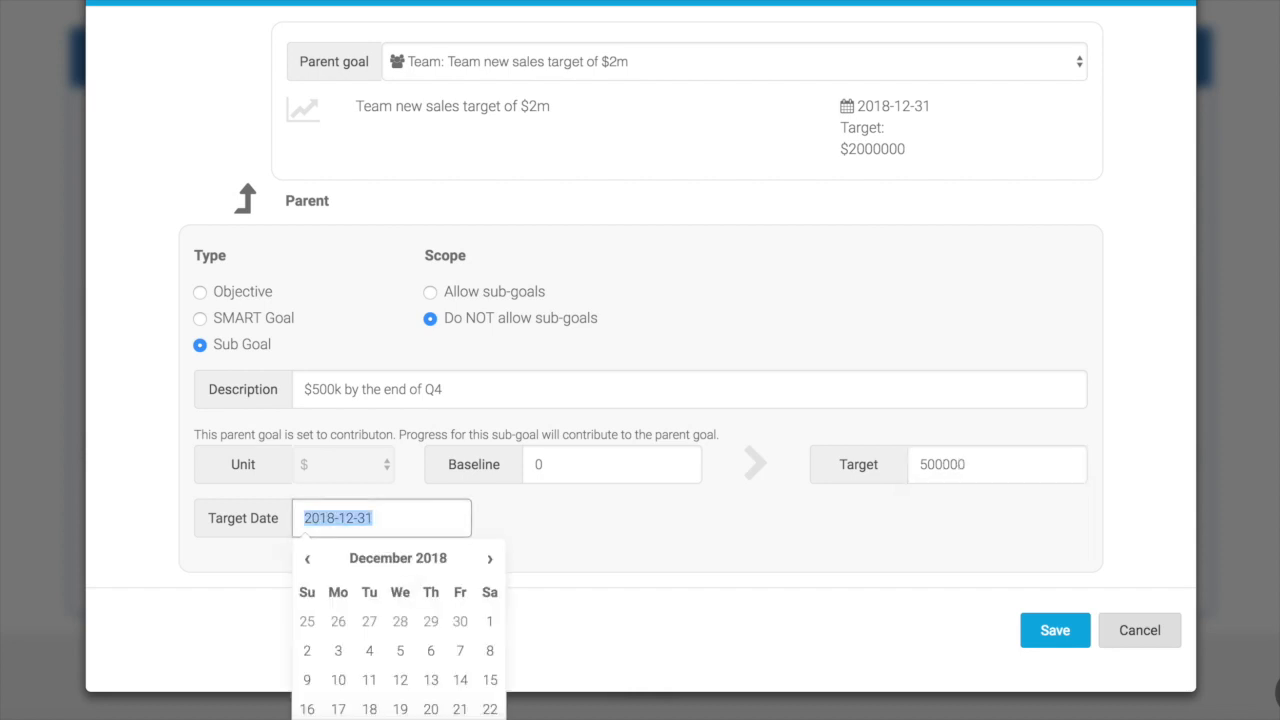
pyautogui.click(400, 522)
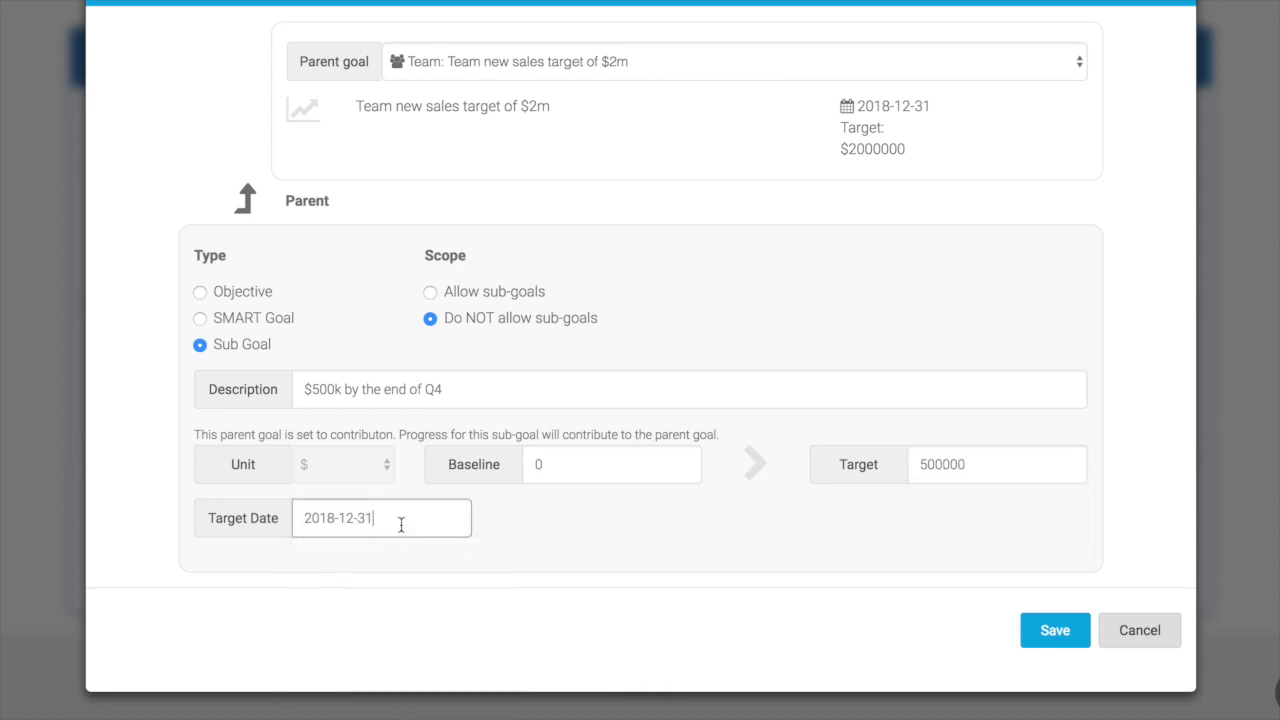
pyautogui.click(1078, 631)
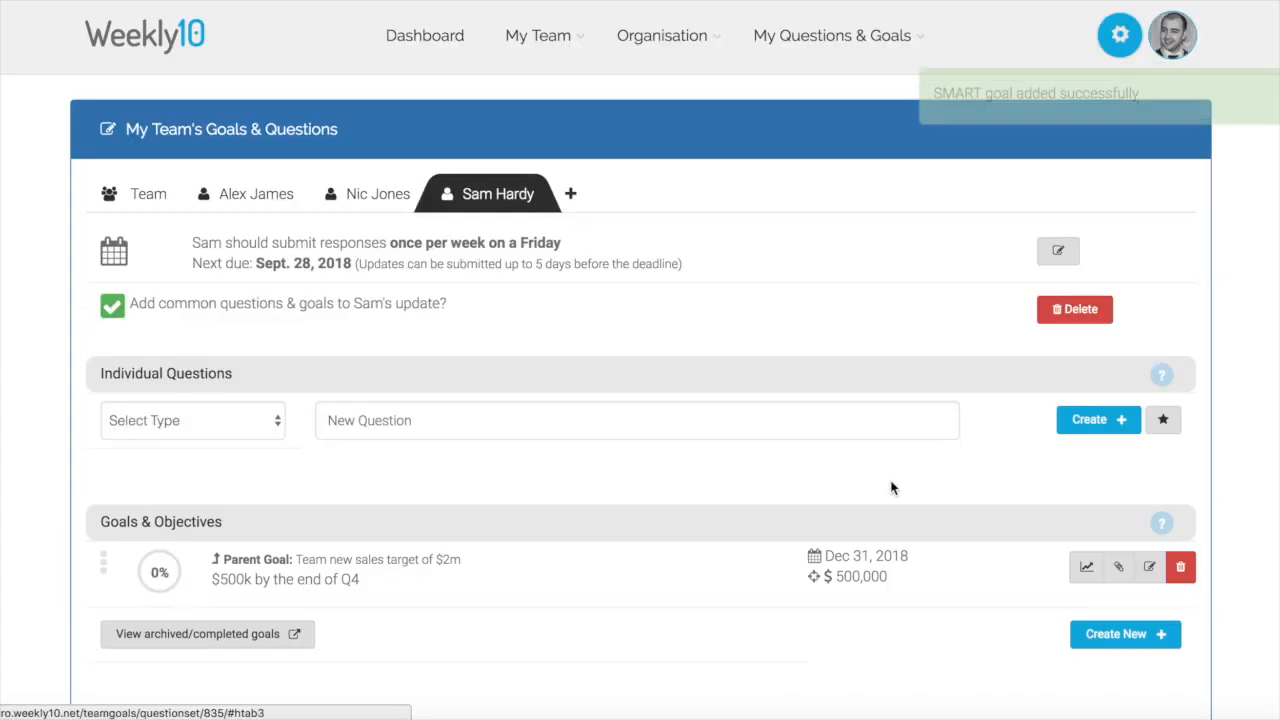
# Review the saved sub-goal, return to the team's goals and open the sub-goals aligned to "Team new sales target of $2m".
pyautogui.scroll(-3, 891, 486)
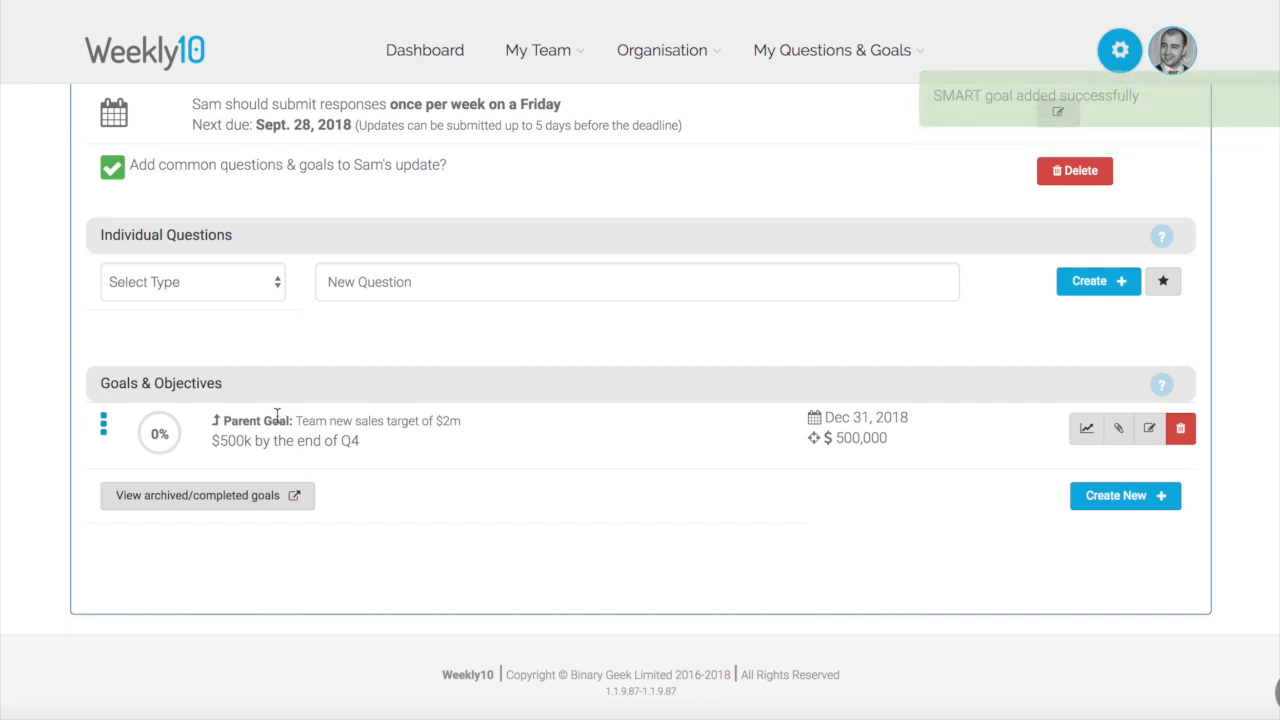
pyautogui.scroll(3, 655, 286)
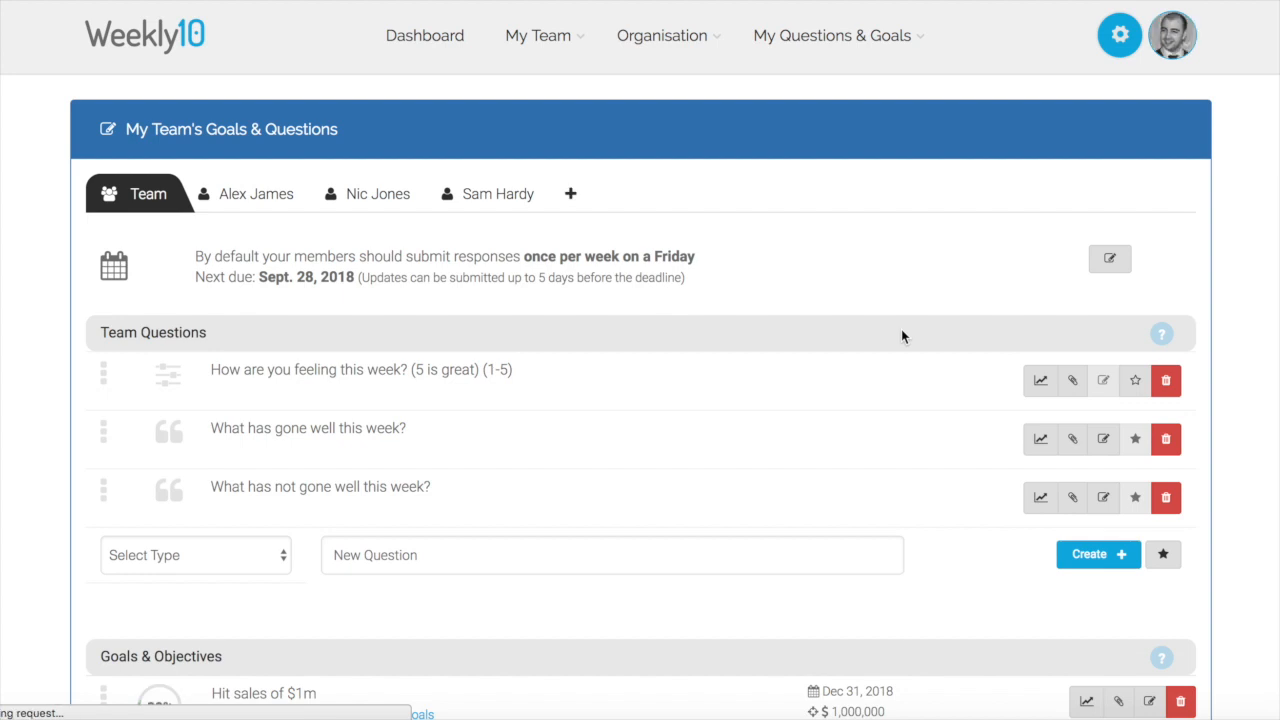
pyautogui.scroll(-4, 901, 336)
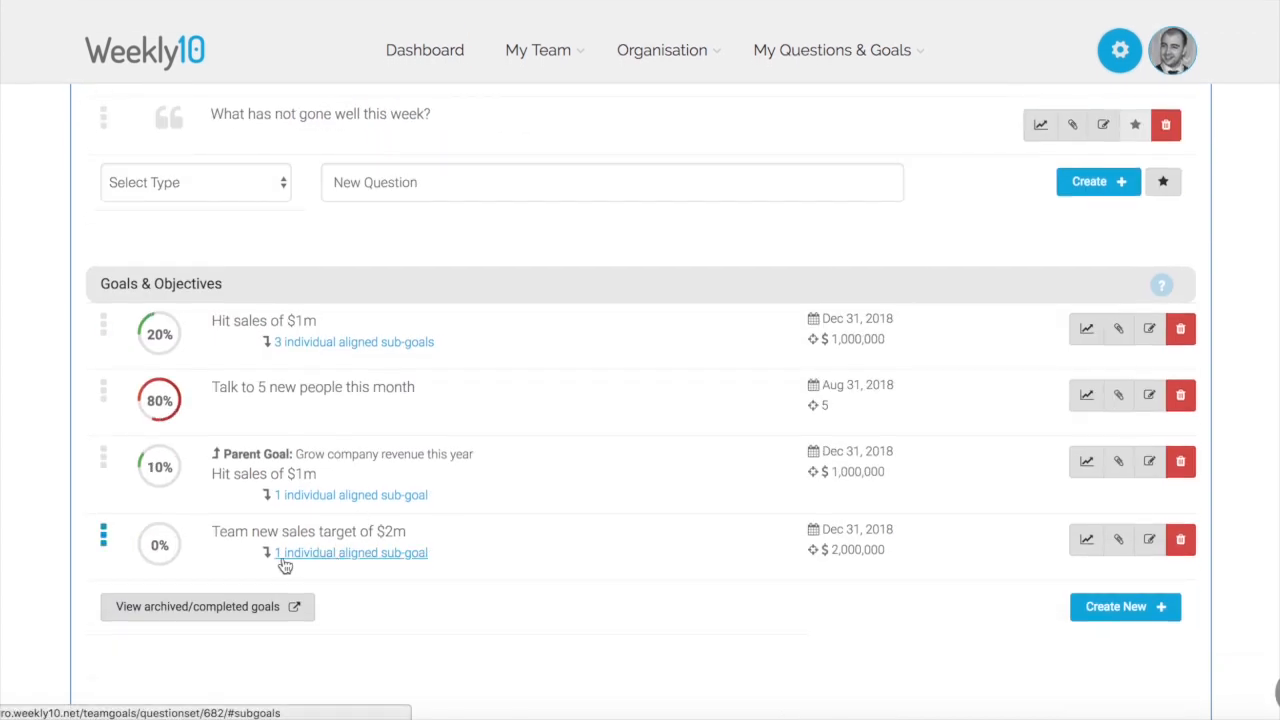
pyautogui.click(400, 557)
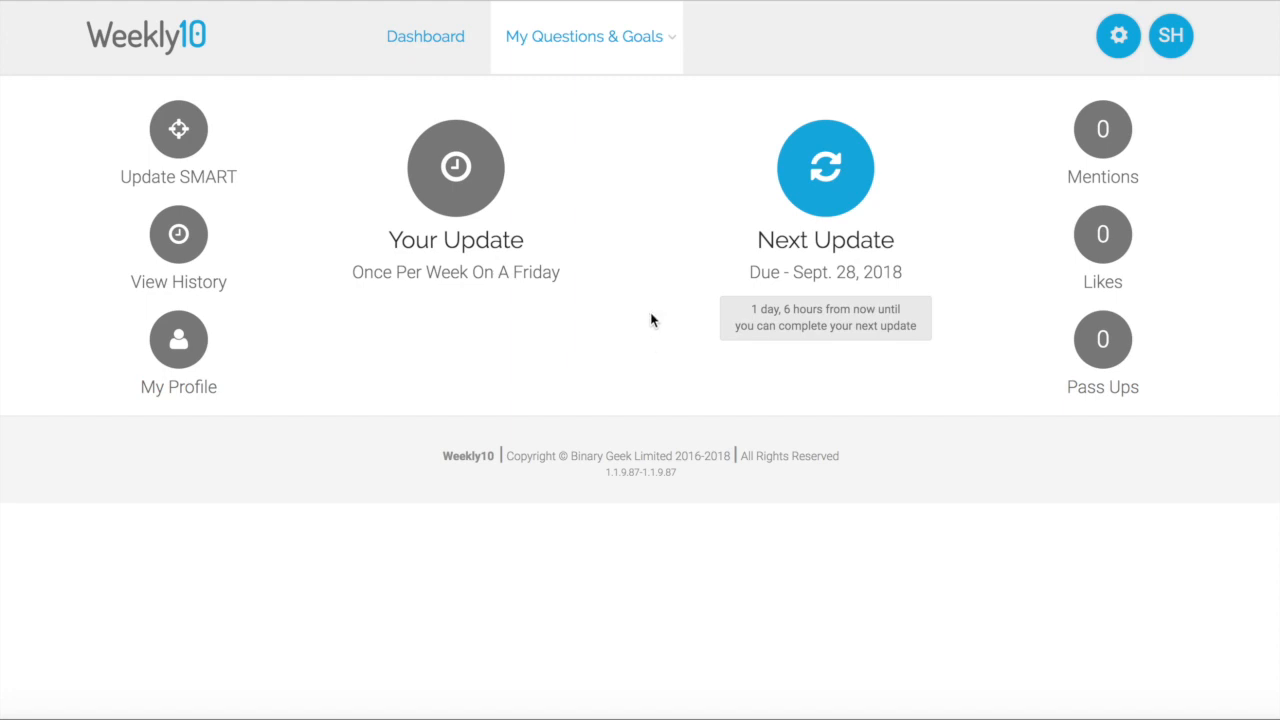
# In the member's personal goals, review the edit form of "$500k by the end of Q4" and the new-goal form, cancelling both.
pyautogui.click(636, 36)
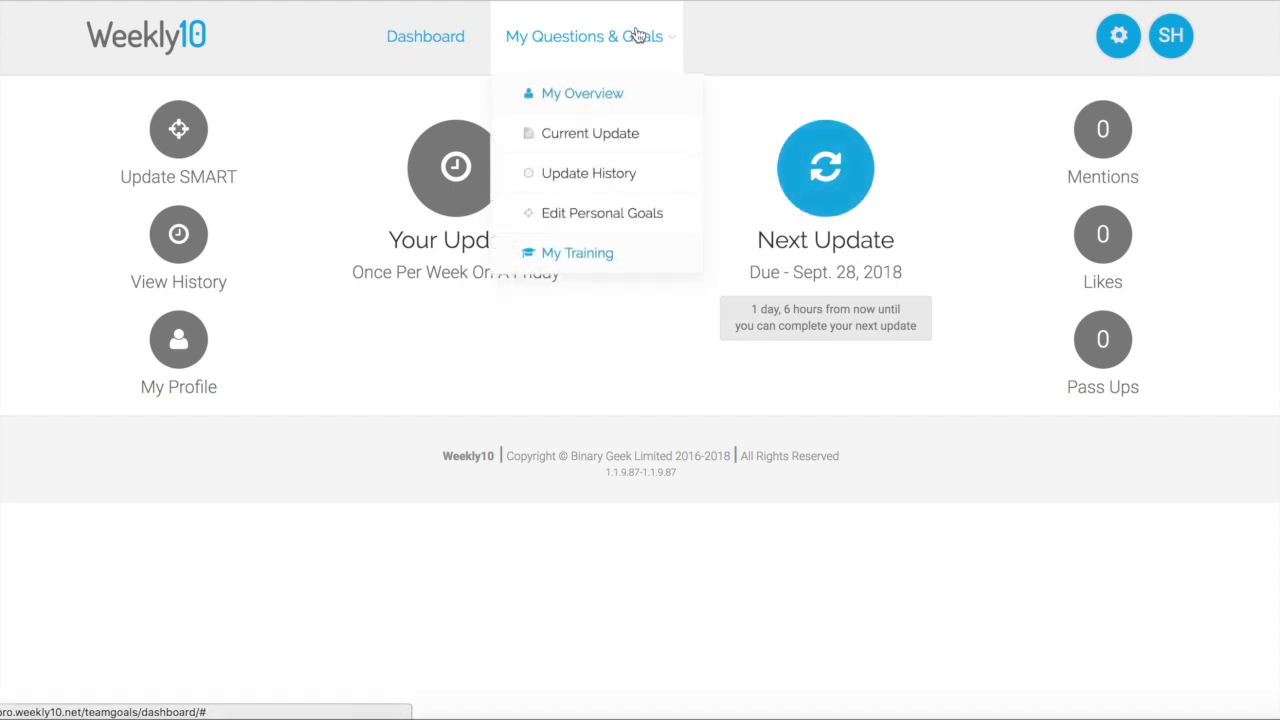
pyautogui.click(595, 214)
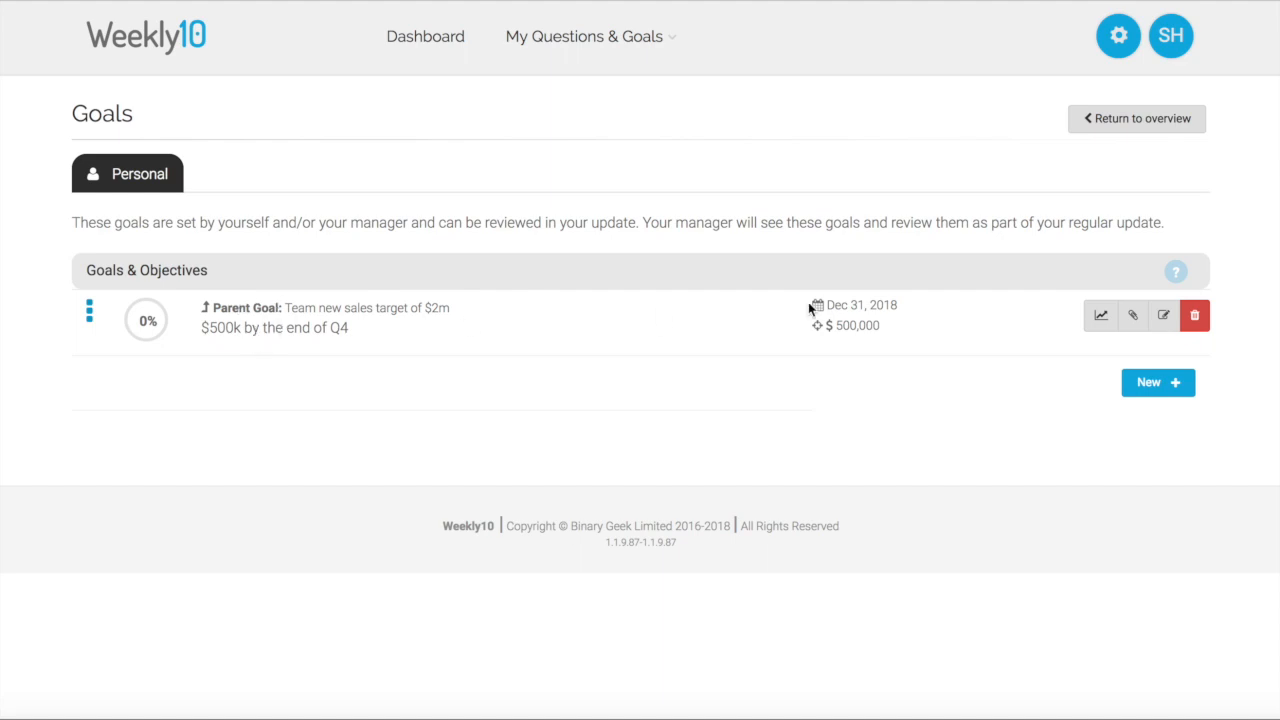
pyautogui.click(1163, 316)
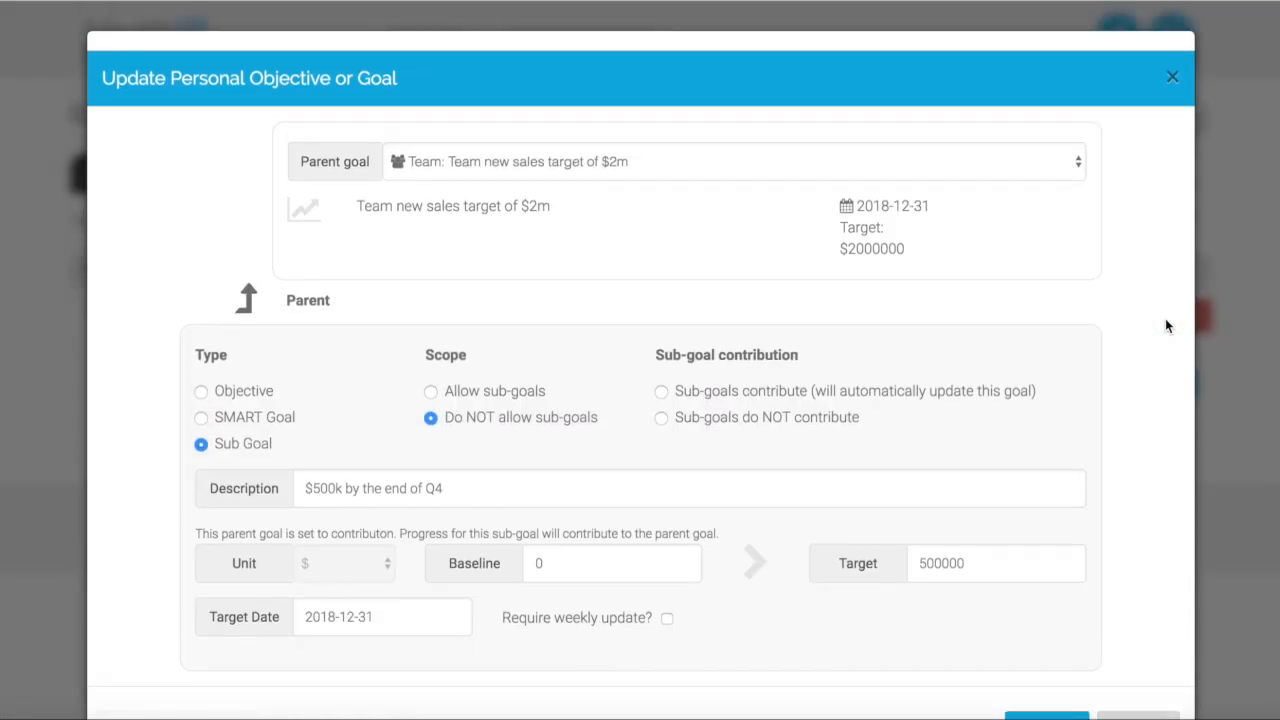
pyautogui.scroll(-1, 1066, 404)
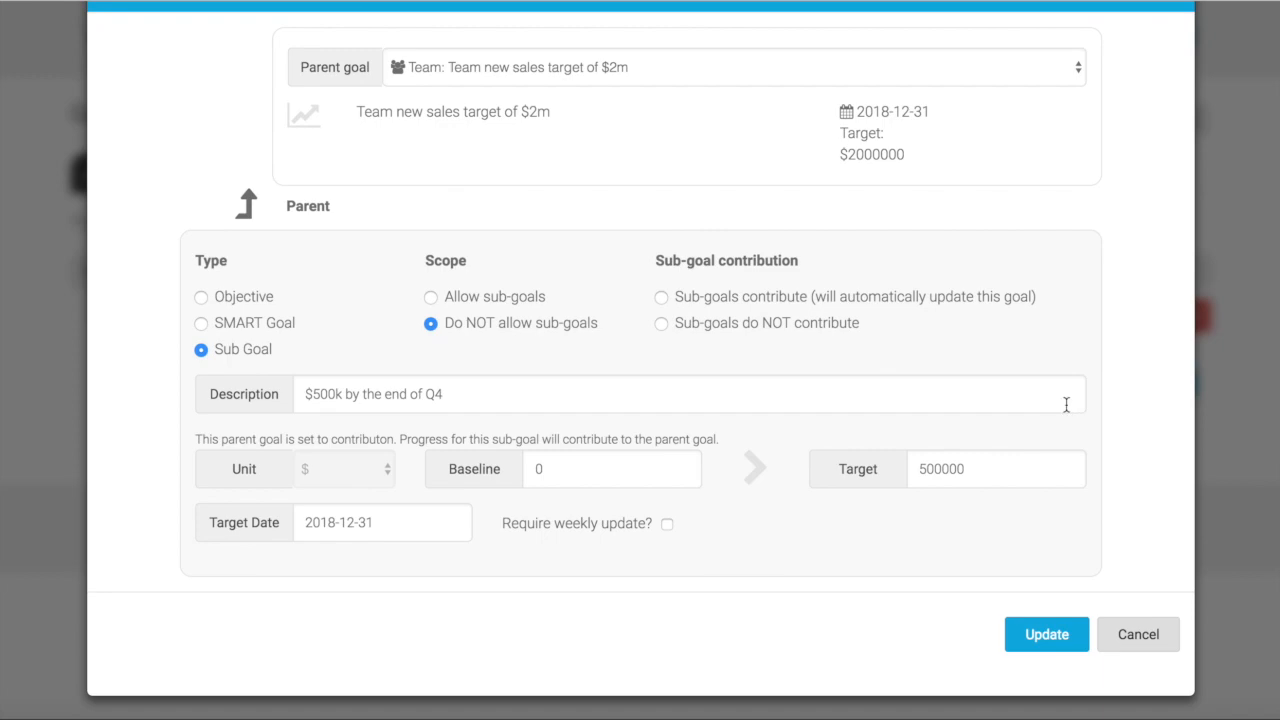
pyautogui.scroll(1, 1072, 380)
pyautogui.scroll(-1, 1175, 590)
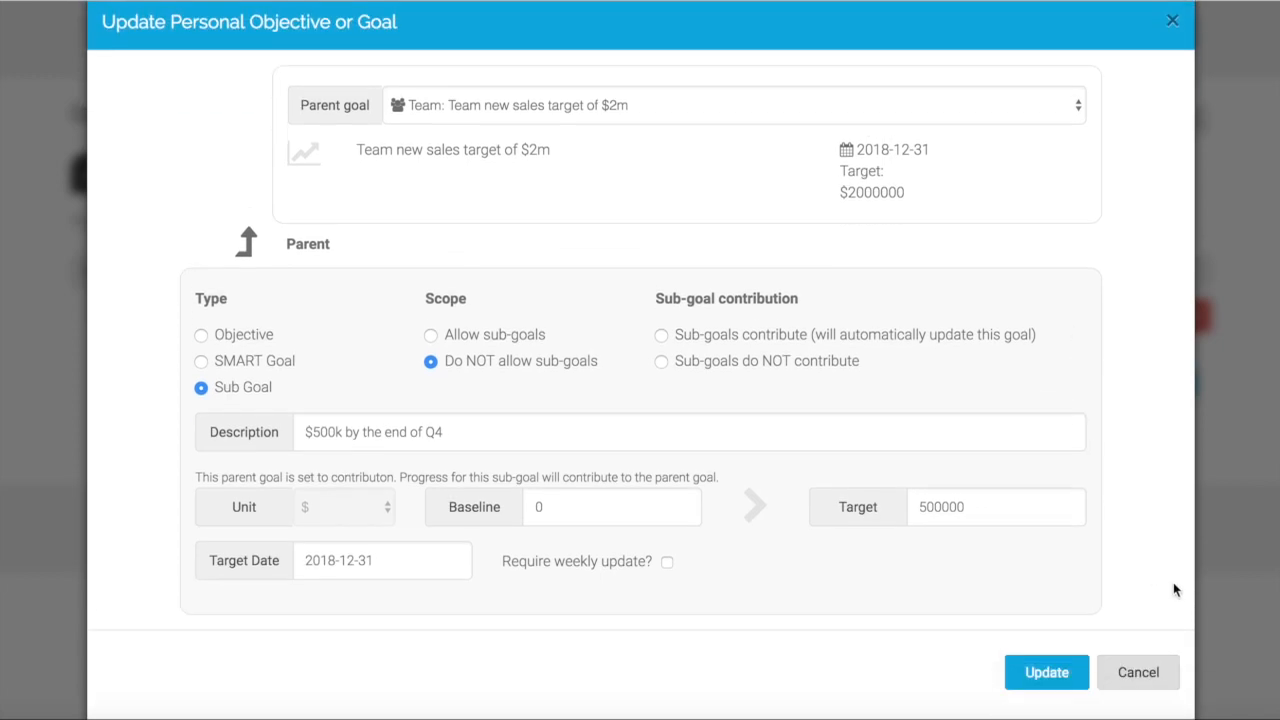
pyautogui.click(1138, 672)
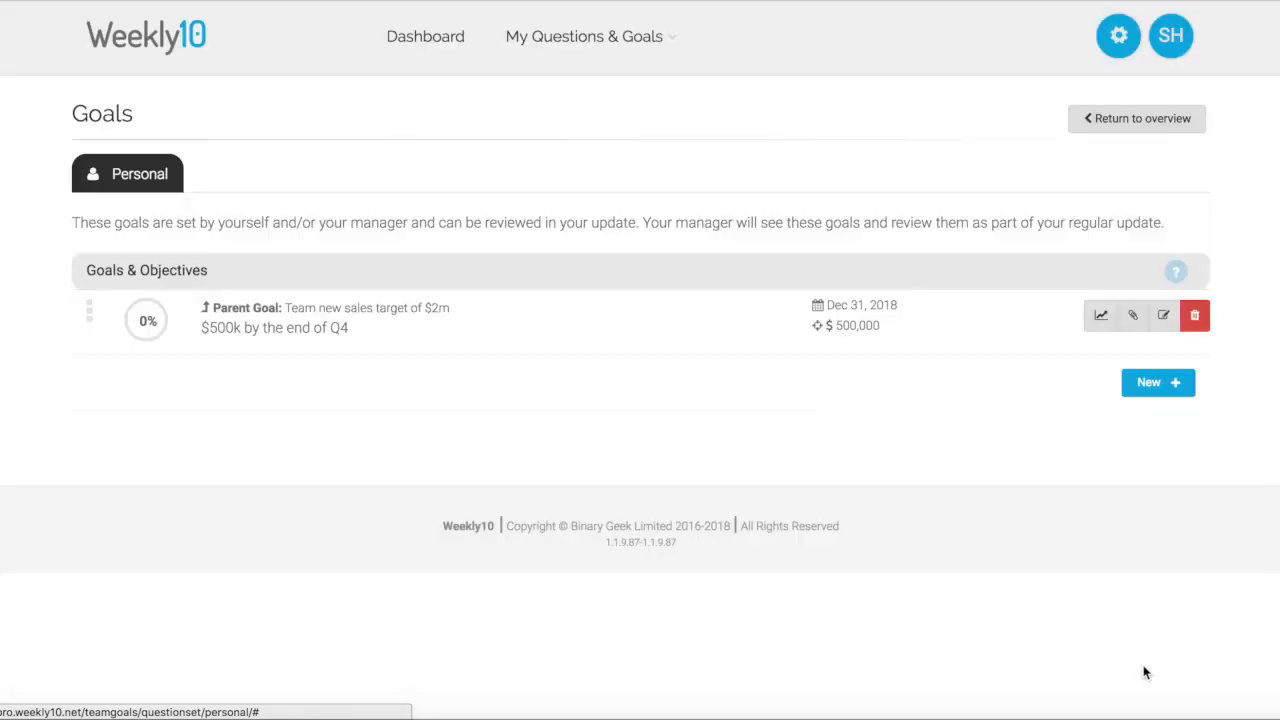
pyautogui.click(1150, 384)
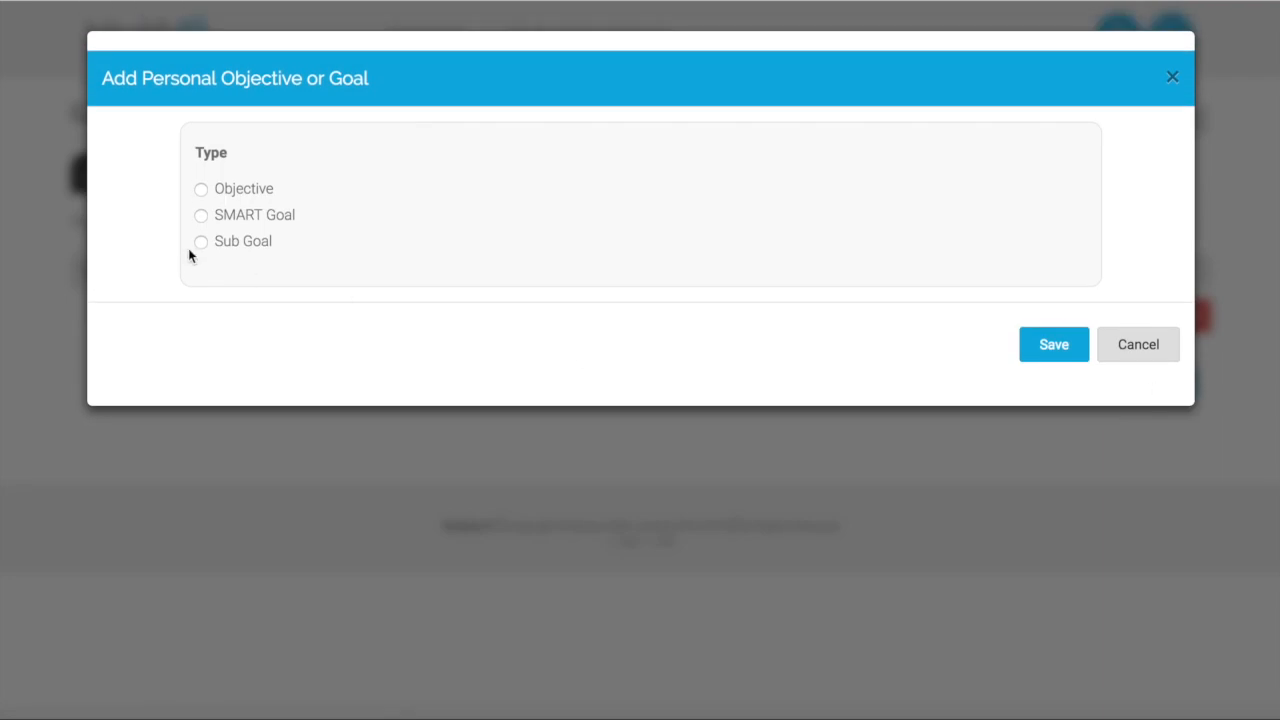
pyautogui.click(1130, 347)
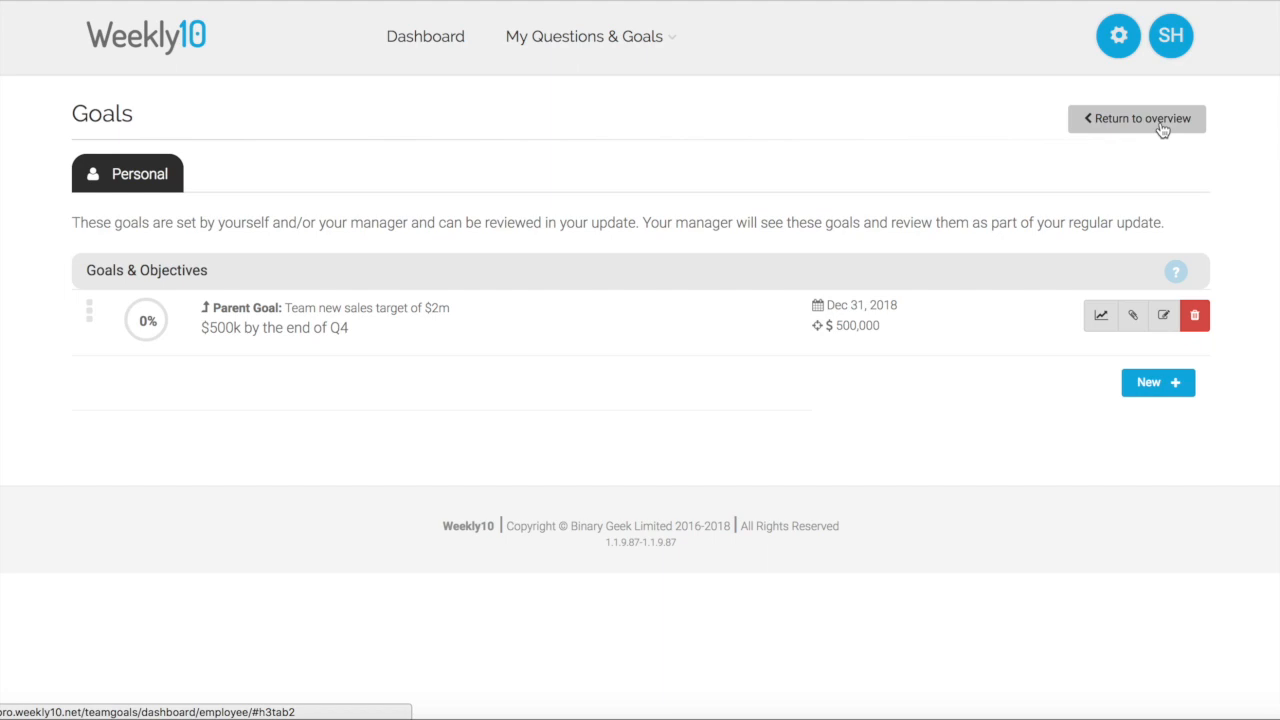
# Start an ad-hoc SMART goal update from the overview and set current progress on "$500k by the end of Q4" to $100000.
pyautogui.click(1163, 131)
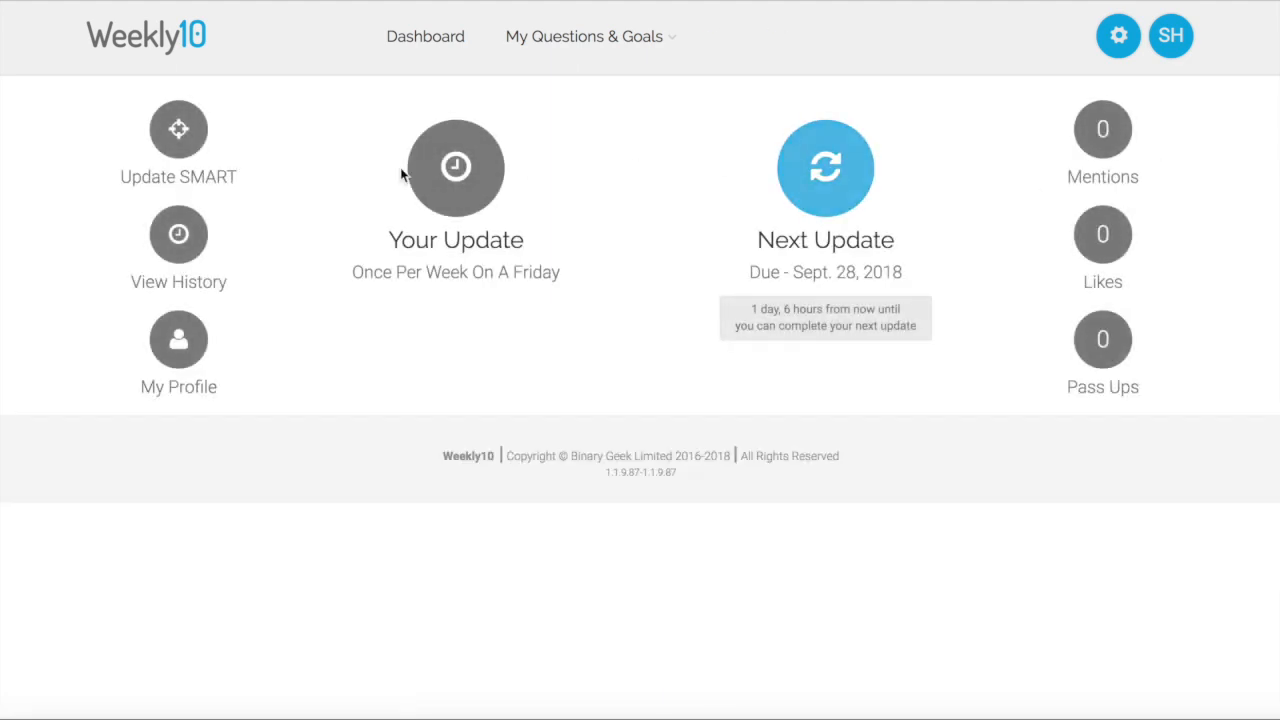
pyautogui.click(182, 135)
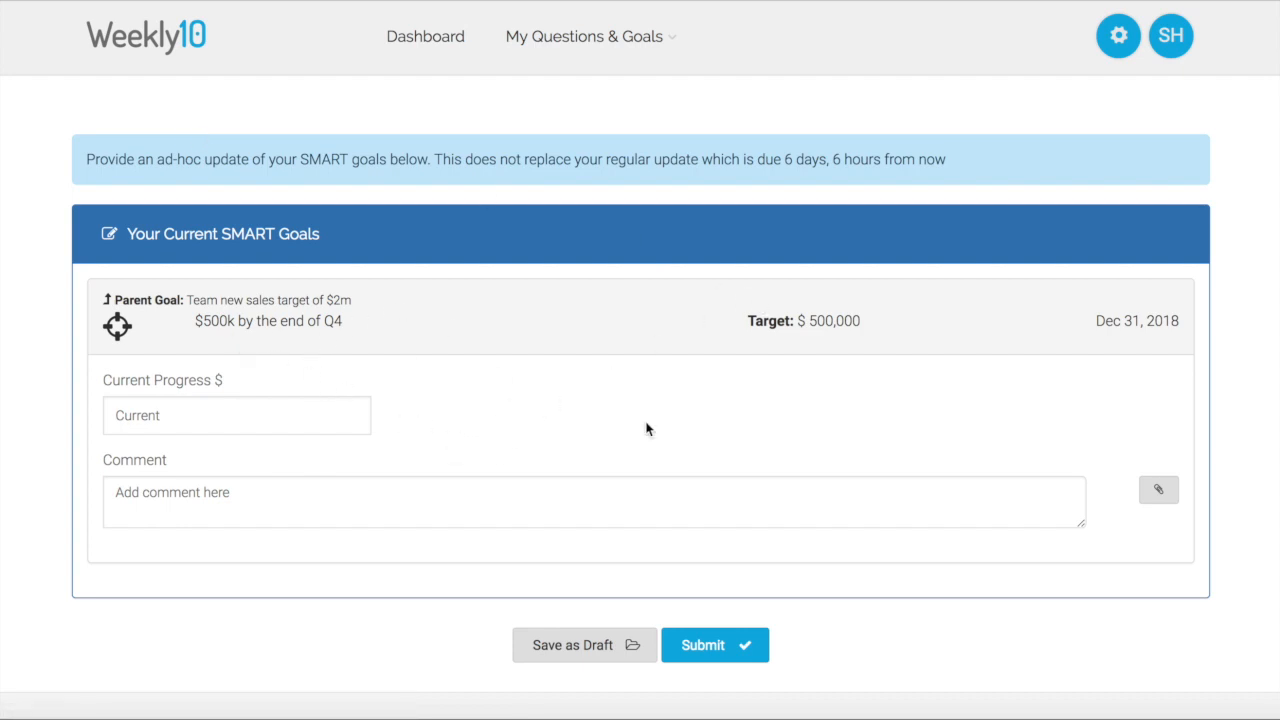
pyautogui.click(332, 415)
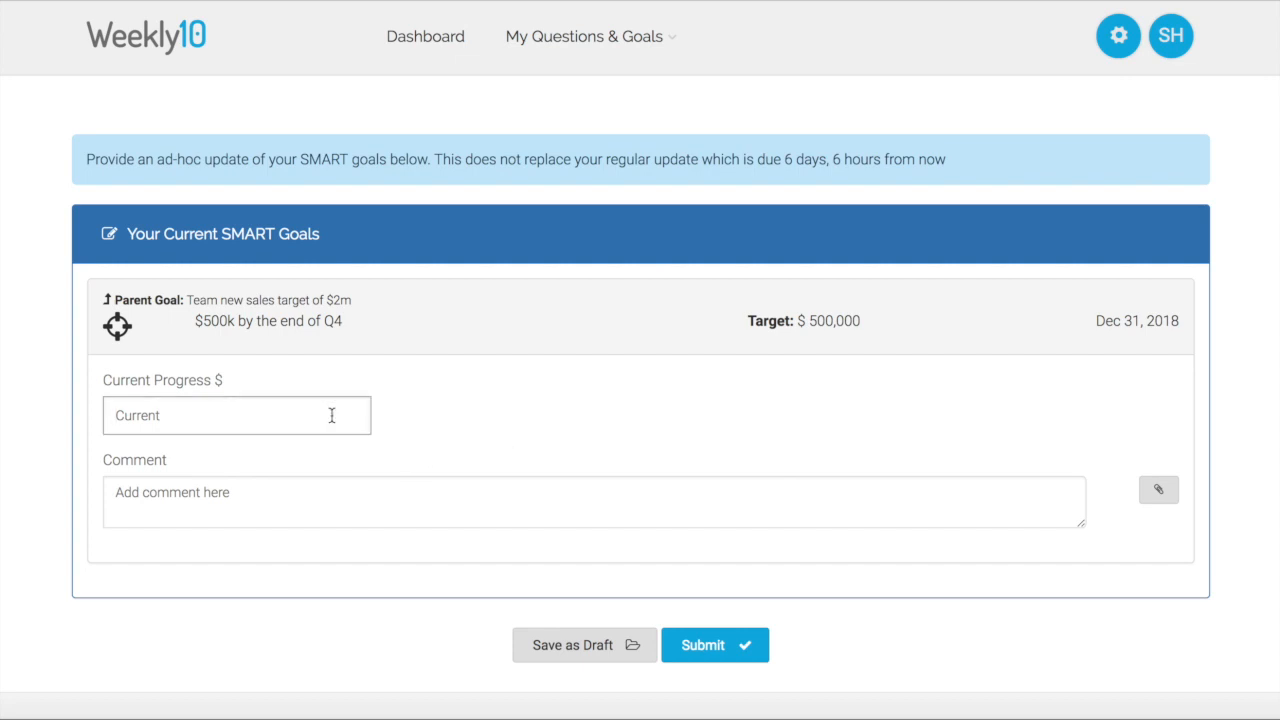
pyautogui.write('100k')
pyautogui.press('Tab')
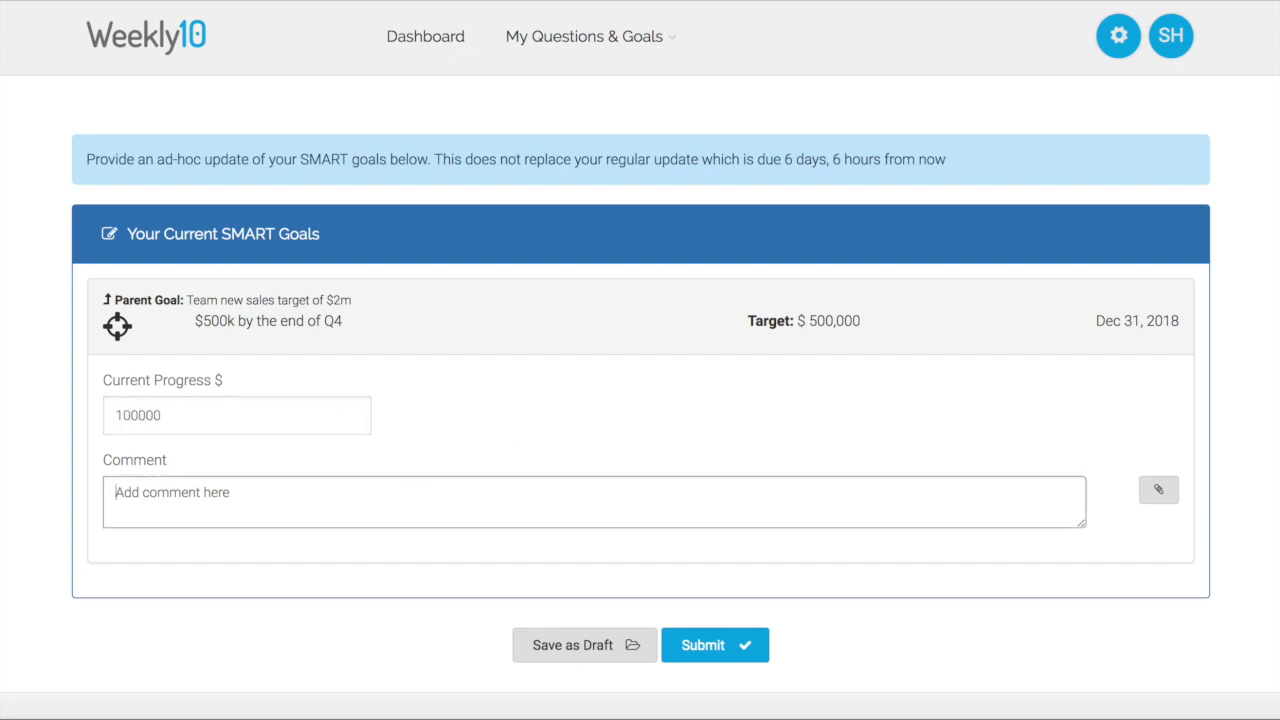
# Add the comment "This has been a good week" to the progress update, submit it and return to the dashboard.
pyautogui.write('This ')
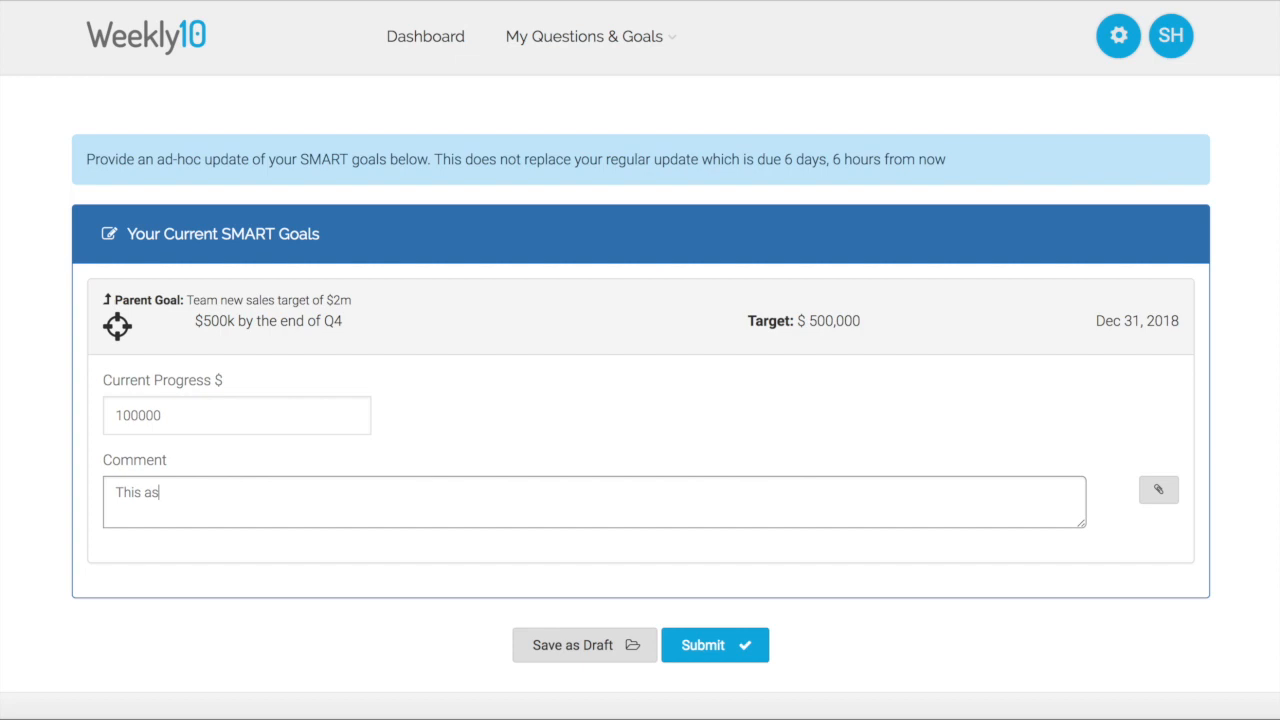
pyautogui.write('has veeb')
pyautogui.write(' been a good week')
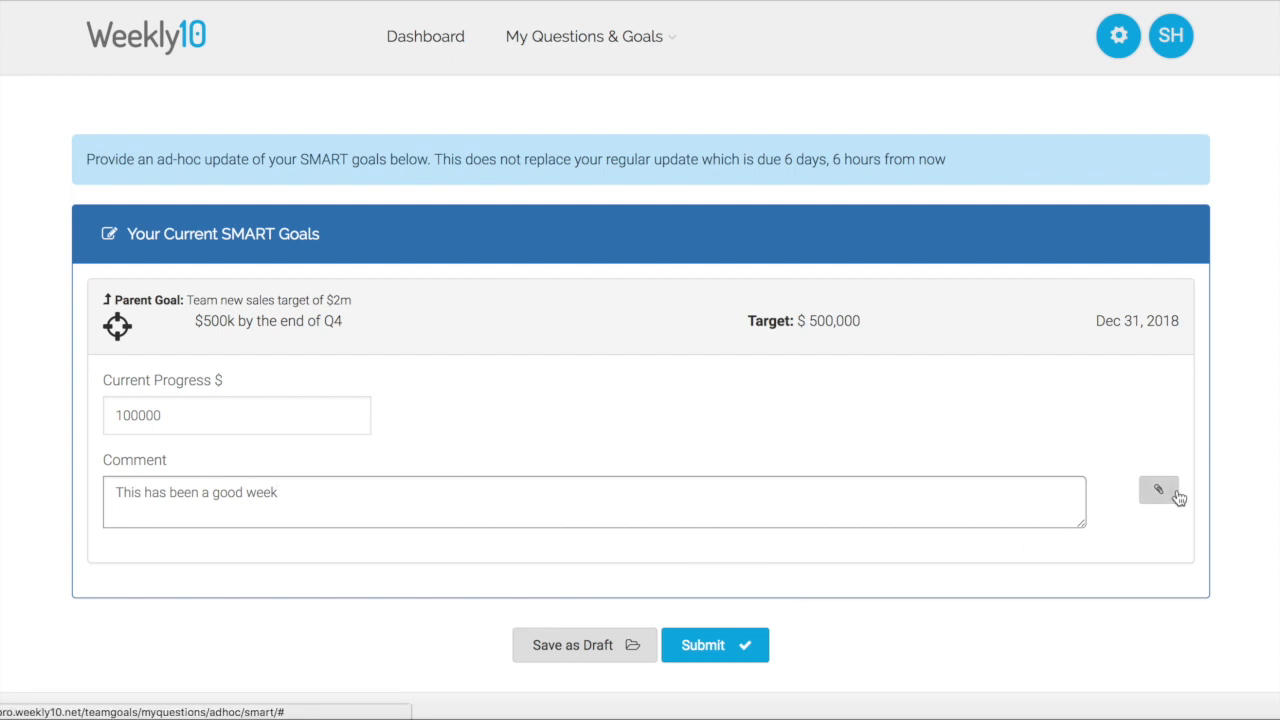
pyautogui.scroll(-2, 975, 510)
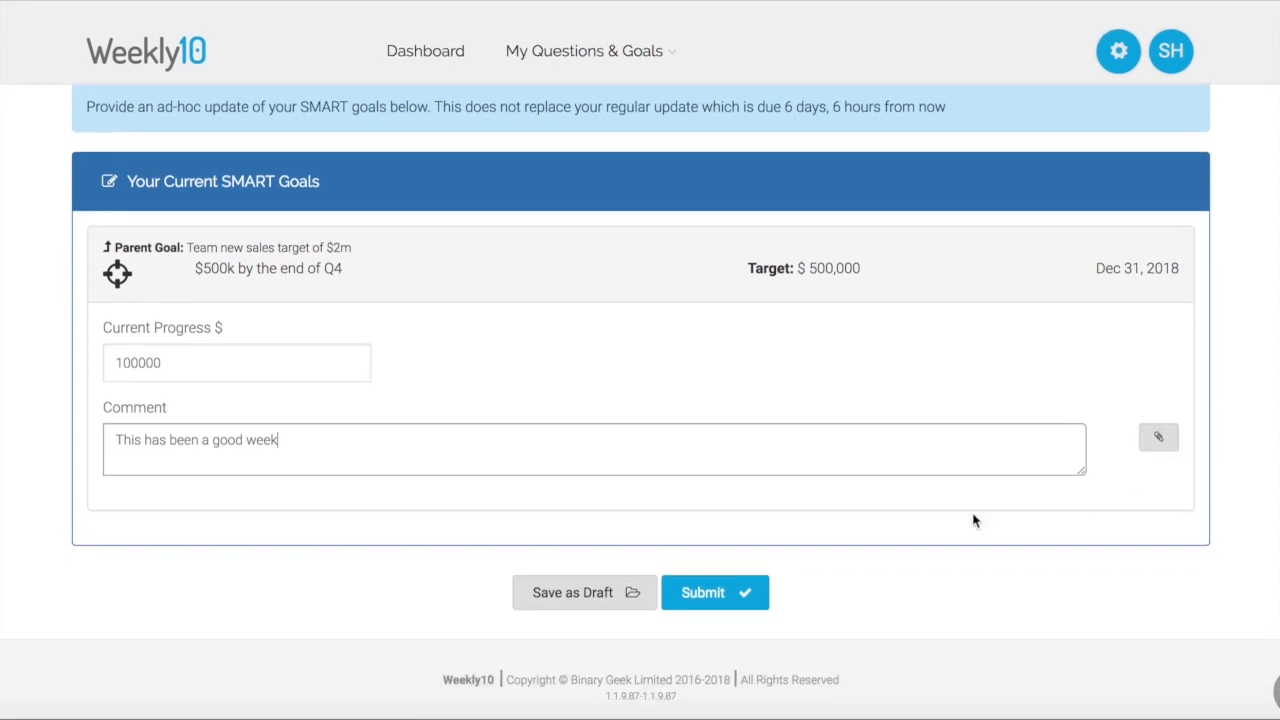
pyautogui.click(723, 596)
pyautogui.click(274, 318)
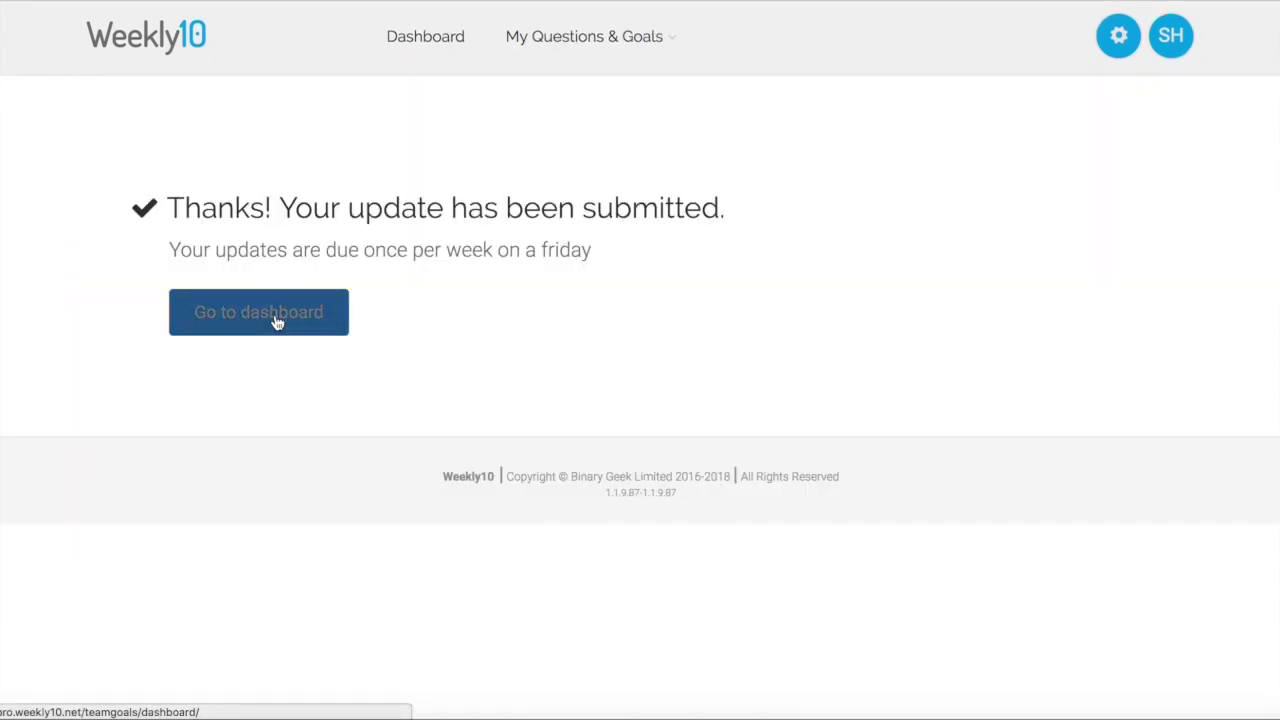
# From the personal goals, review the overview of "$500k by the end of Q4" and of its parent goal "Team new sales target of $2m".
pyautogui.moveTo(648, 40)
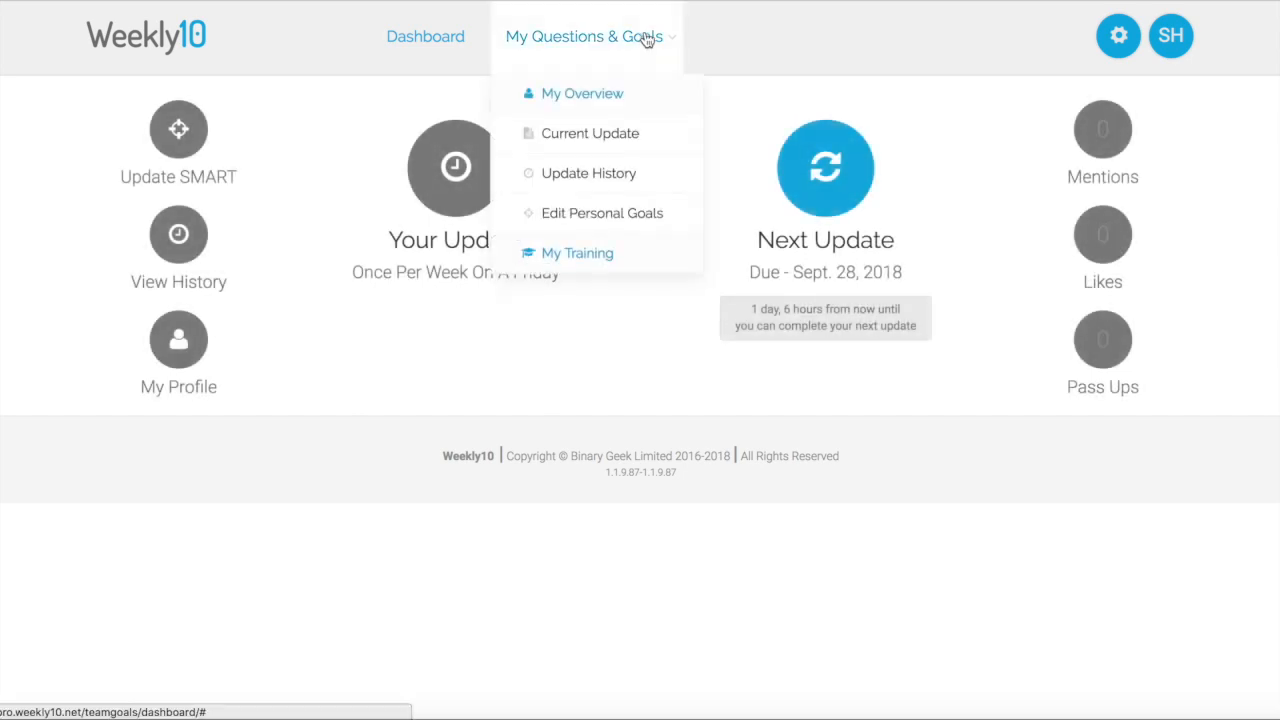
pyautogui.click(623, 217)
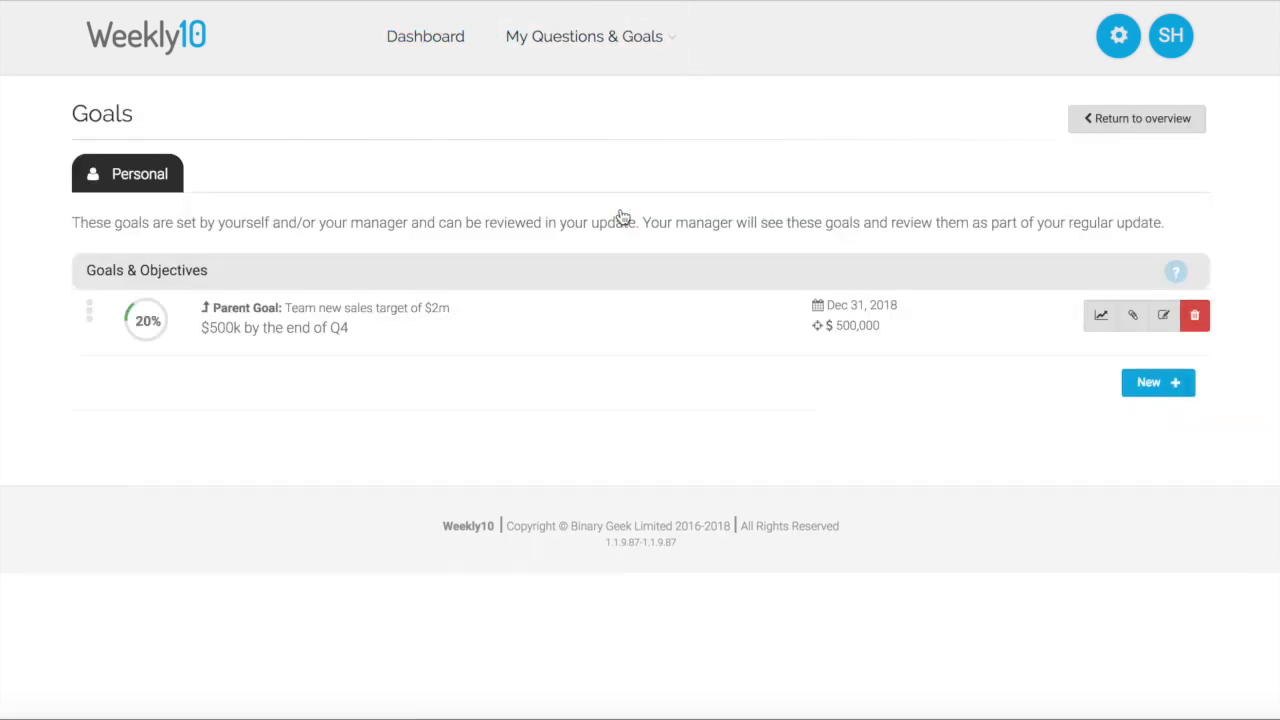
pyautogui.click(1100, 317)
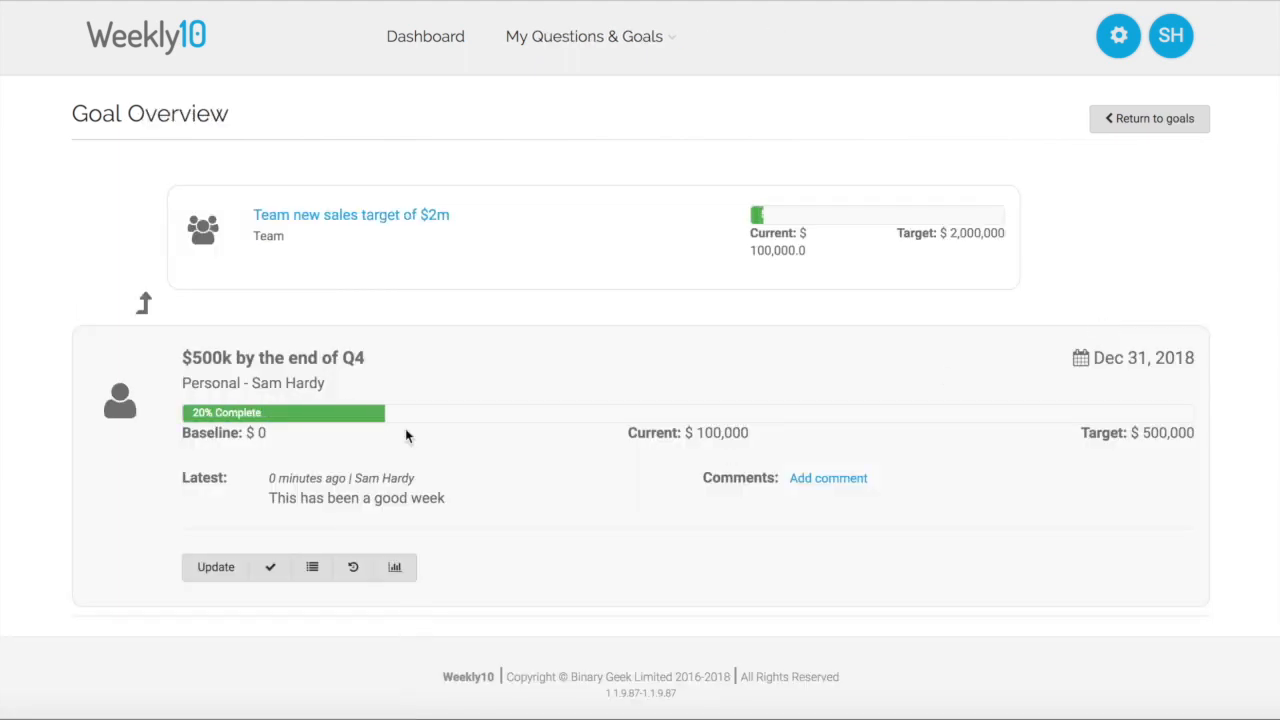
pyautogui.click(352, 229)
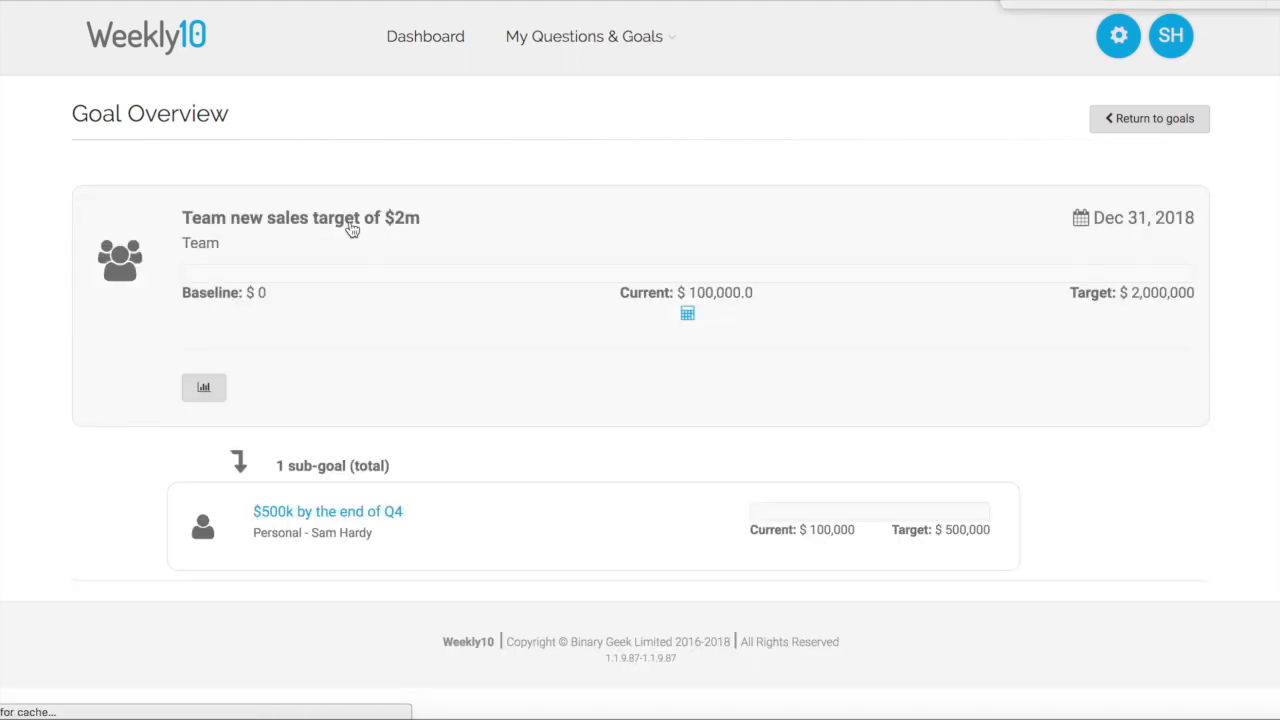